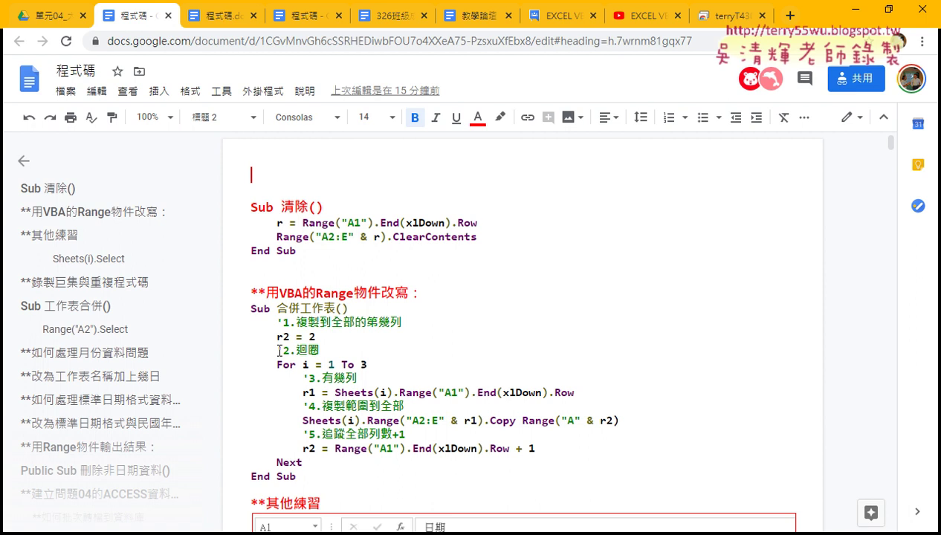
- Check the Sheets(i) loop, then pull up the macro code in the 程式碼.docx lesson document
{"action": "scroll", "coordinate": [331, 355], "scroll_direction": "down", "scroll_amount": 1}
{"action": "left_click", "coordinate": [350, 347]}
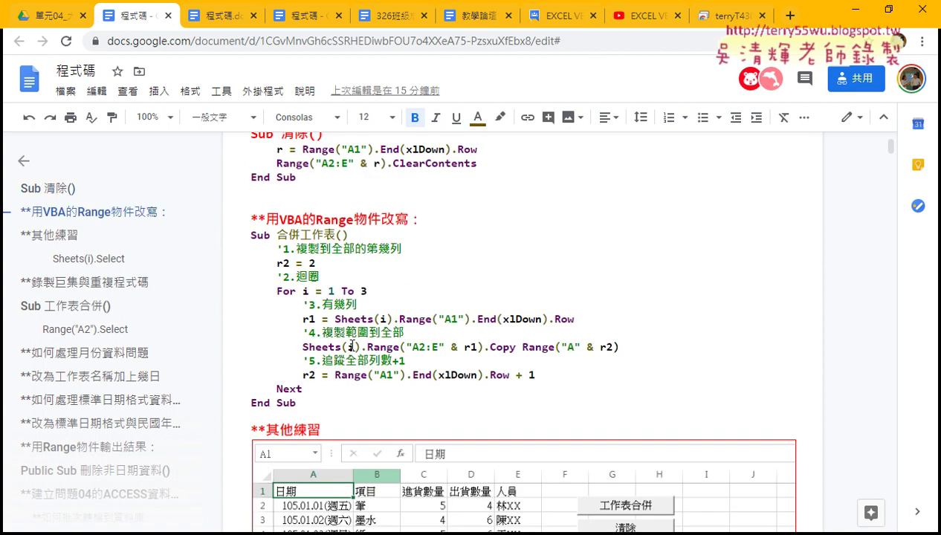
{"action": "scroll", "coordinate": [350, 346], "scroll_direction": "down", "scroll_amount": 1}
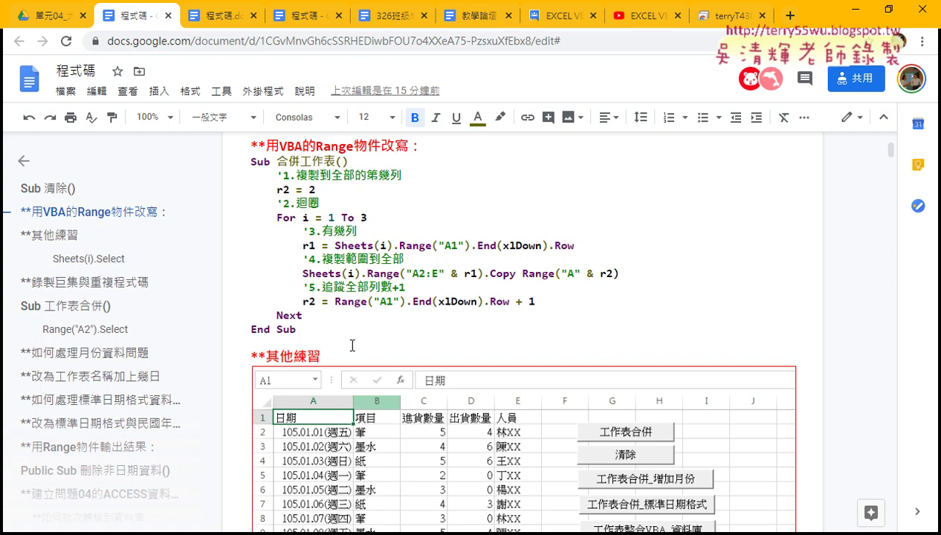
{"action": "left_click", "coordinate": [46, 15]}
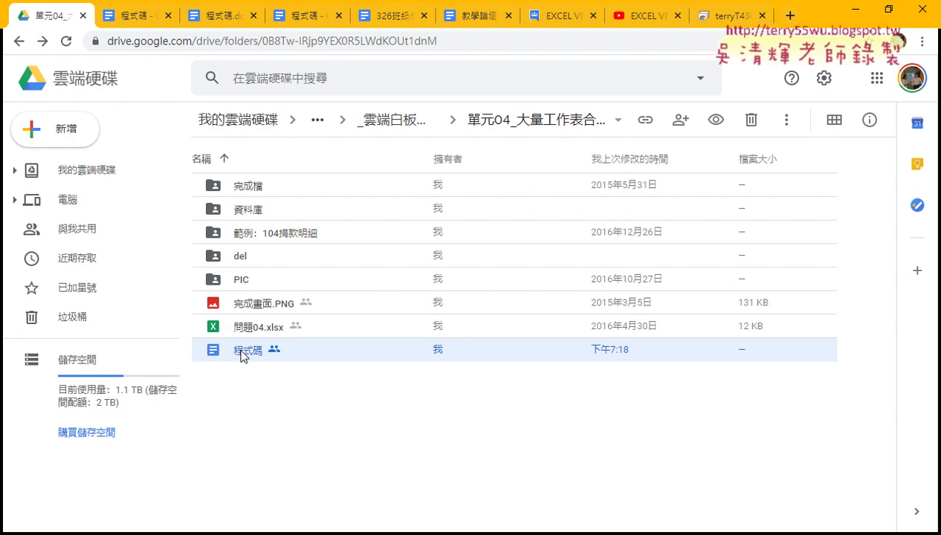
{"action": "left_click", "coordinate": [224, 13]}
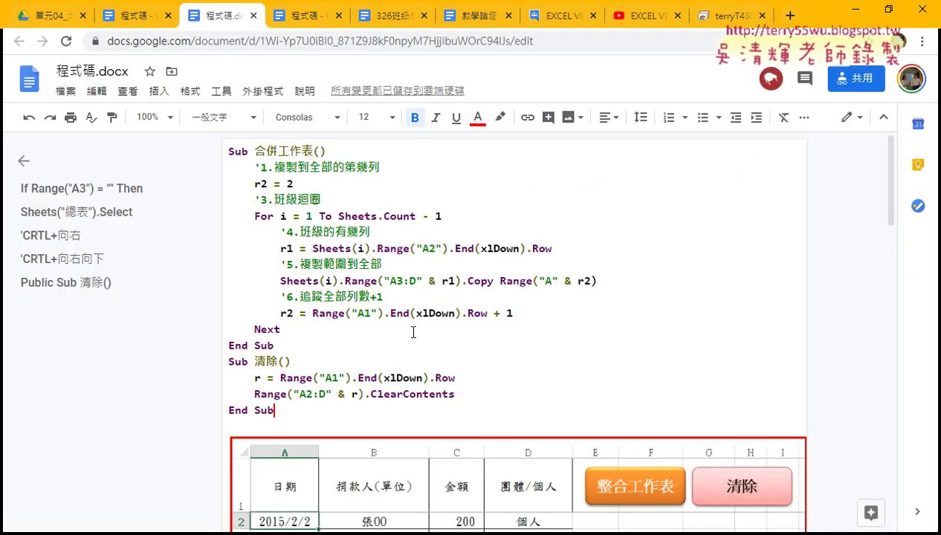
{"action": "scroll", "coordinate": [401, 343], "scroll_direction": "down", "scroll_amount": 3}
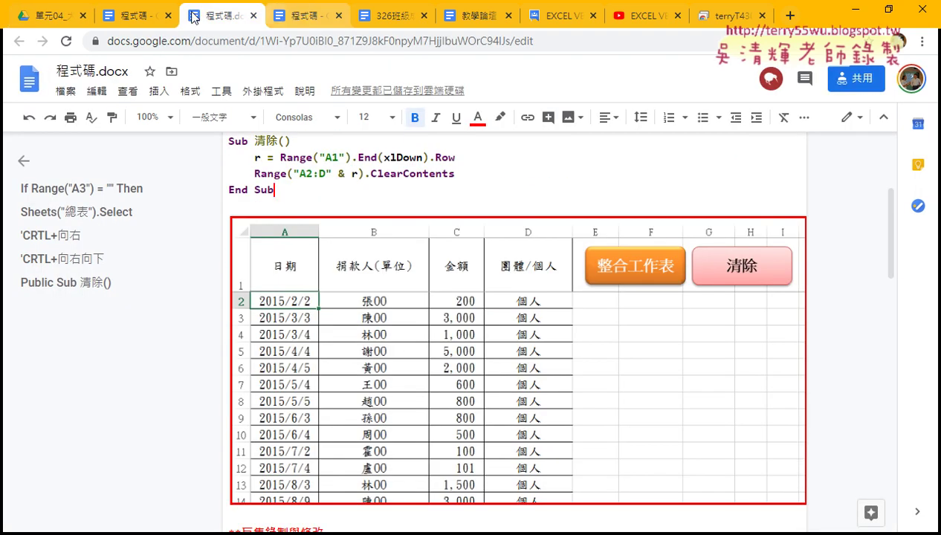
{"action": "left_click", "coordinate": [141, 15]}
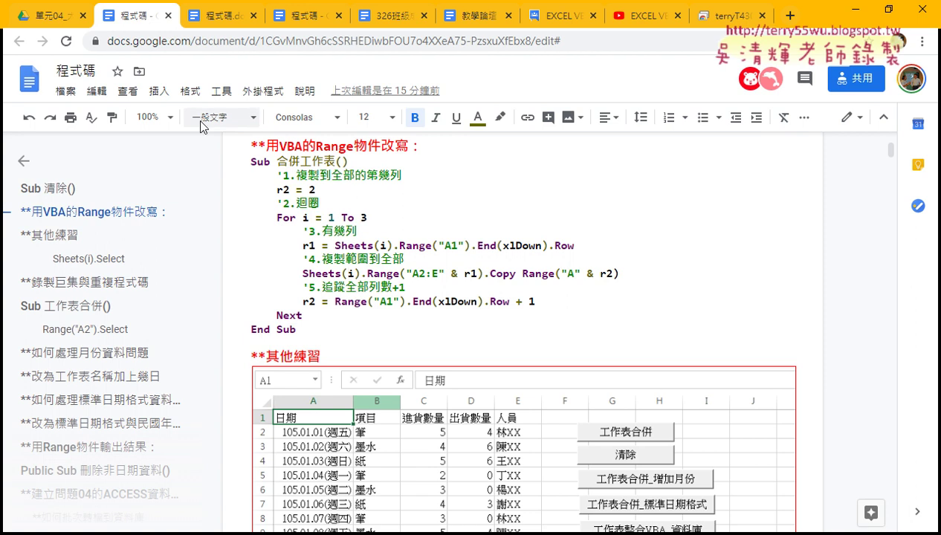
{"action": "scroll", "coordinate": [272, 238], "scroll_direction": "up", "scroll_amount": 2}
{"action": "scroll", "coordinate": [333, 261], "scroll_direction": "down", "scroll_amount": 2}
{"action": "scroll", "coordinate": [336, 275], "scroll_direction": "down", "scroll_amount": 3}
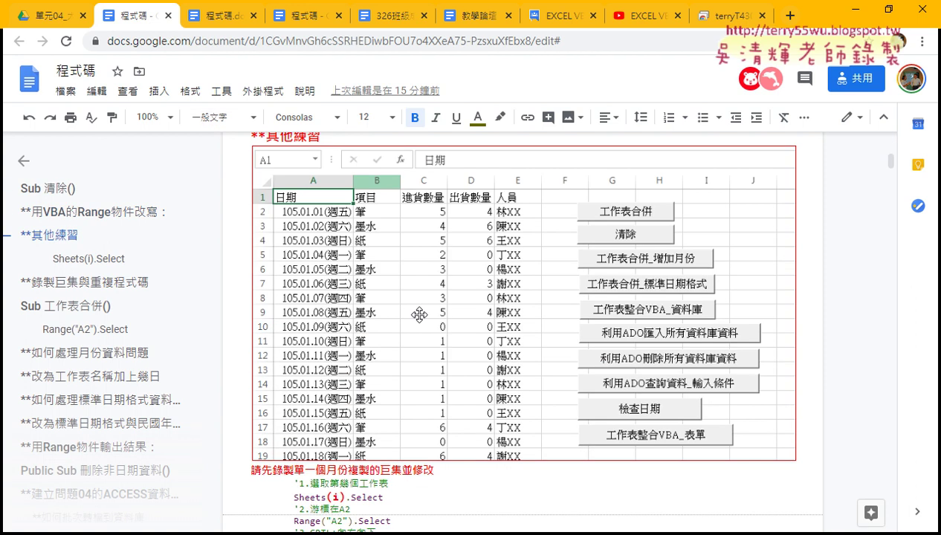
{"action": "scroll", "coordinate": [533, 361], "scroll_direction": "down", "scroll_amount": 3}
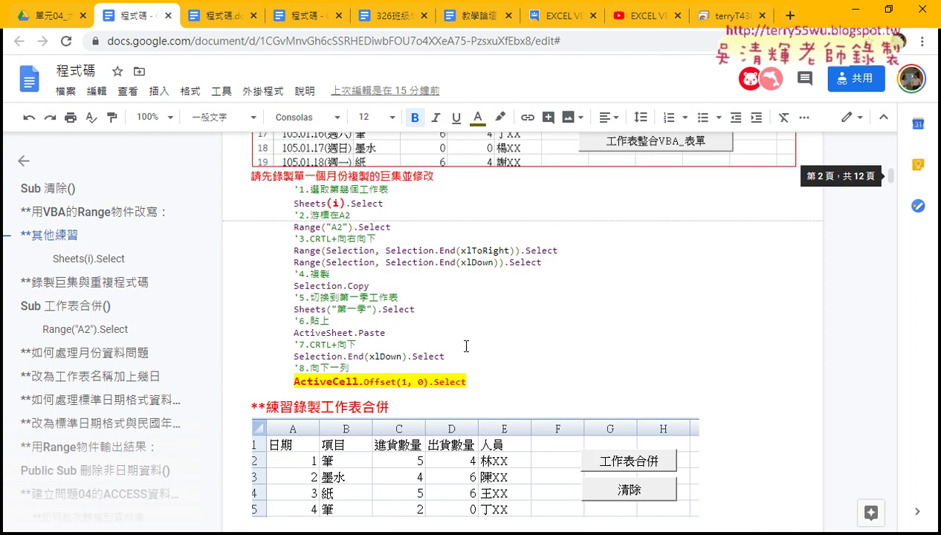
- Highlight the comment line, the Range(Selection, …) lines and the ActiveCell.Offset(1, 0).Select line
{"action": "left_click_drag", "start_coordinate": [293, 191], "coordinate": [388, 190]}
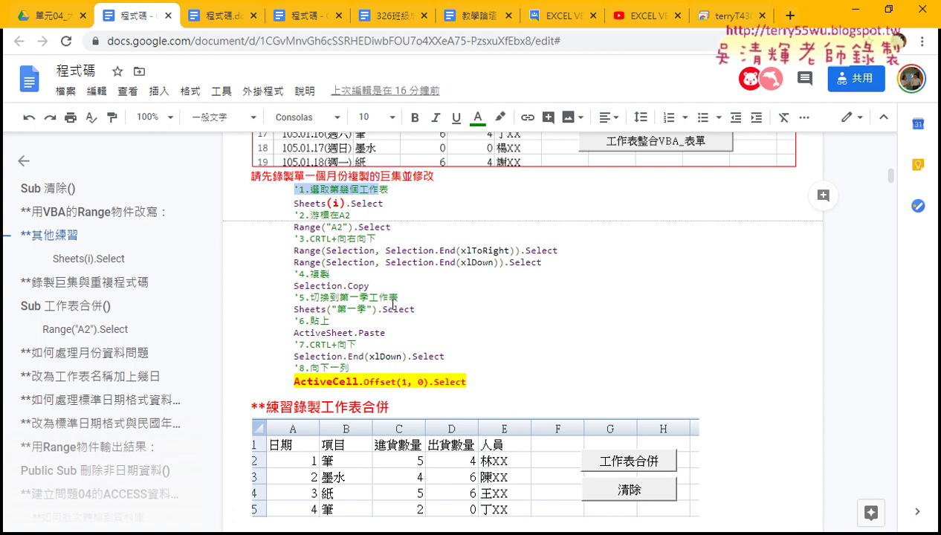
{"action": "left_click", "coordinate": [386, 200]}
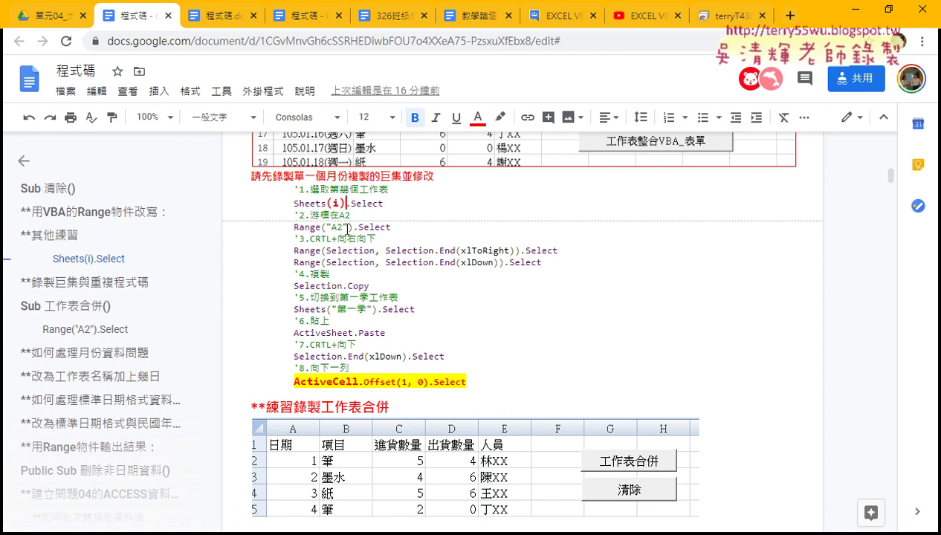
{"action": "mouse_move", "coordinate": [545, 259]}
{"action": "left_mouse_down"}
{"action": "mouse_move", "coordinate": [561, 259]}
{"action": "mouse_move", "coordinate": [224, 249]}
{"action": "left_mouse_up"}
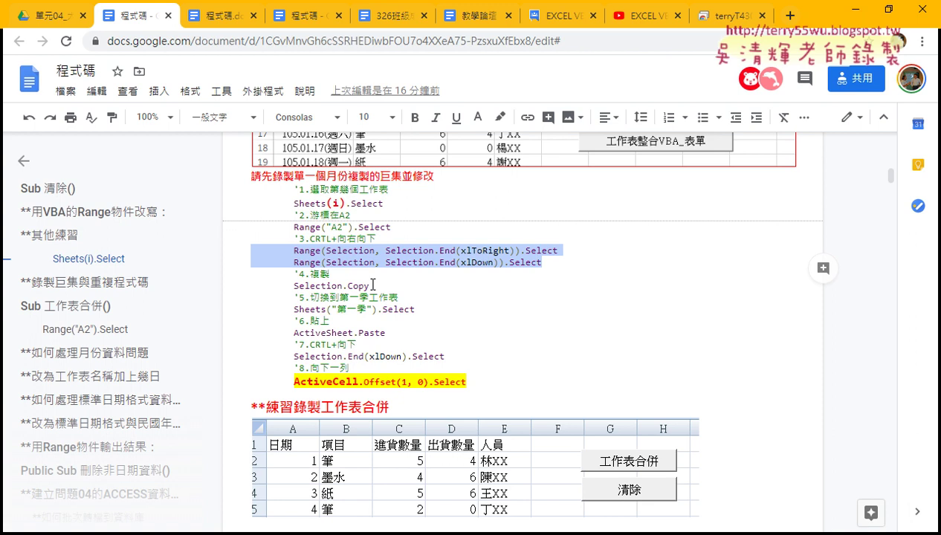
{"action": "left_click", "coordinate": [294, 381]}
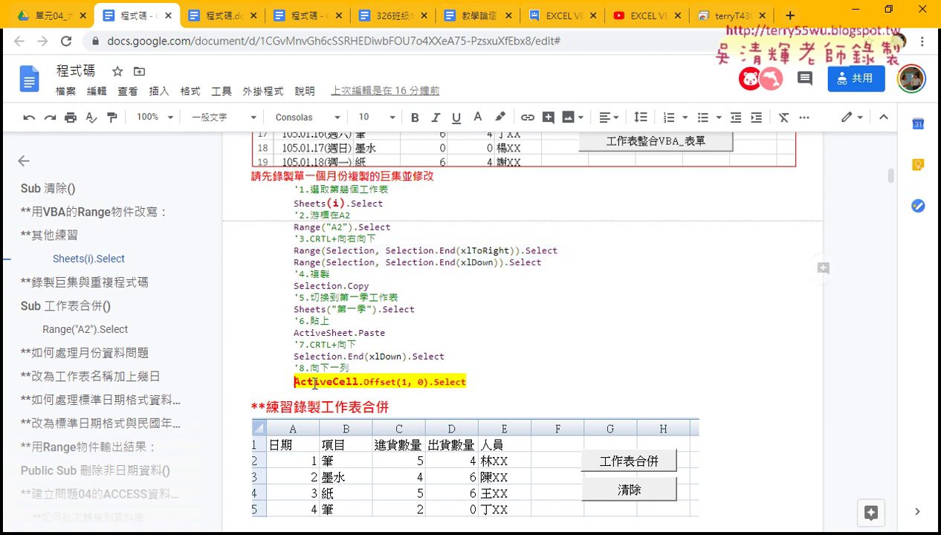
{"action": "left_click_drag", "start_coordinate": [315, 383], "coordinate": [471, 382]}
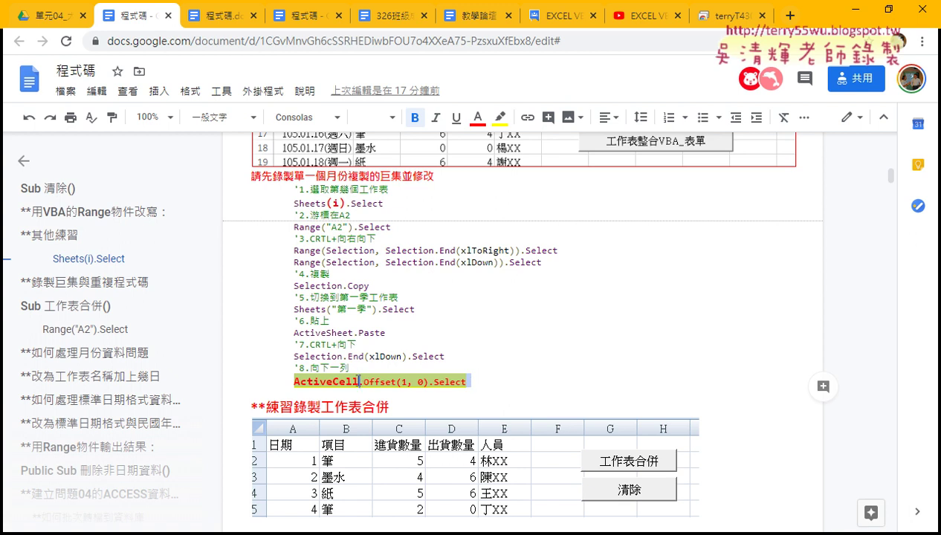
{"action": "left_click", "coordinate": [362, 382]}
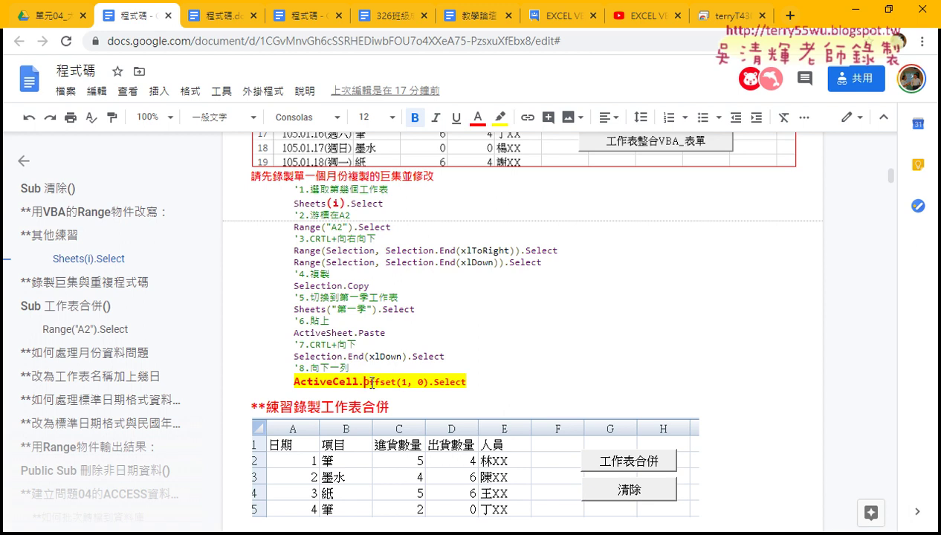
- Point out the word Offset and re-highlight the Range and ActiveCell.Offset(1, 0).Select lines
{"action": "double_click", "coordinate": [372, 383]}
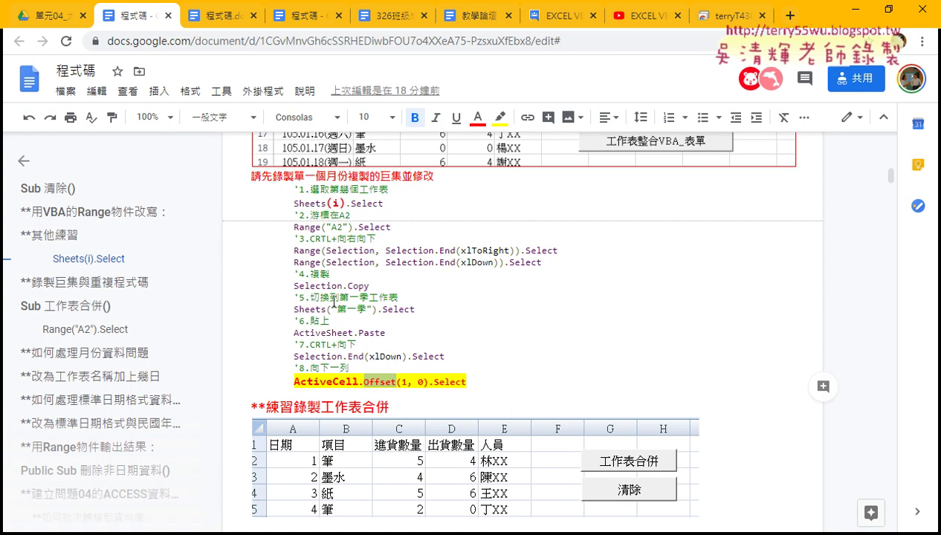
{"action": "scroll", "coordinate": [332, 295], "scroll_direction": "up", "scroll_amount": 4}
{"action": "scroll", "coordinate": [332, 295], "scroll_direction": "up", "scroll_amount": 3}
{"action": "scroll", "coordinate": [333, 295], "scroll_direction": "up", "scroll_amount": 2}
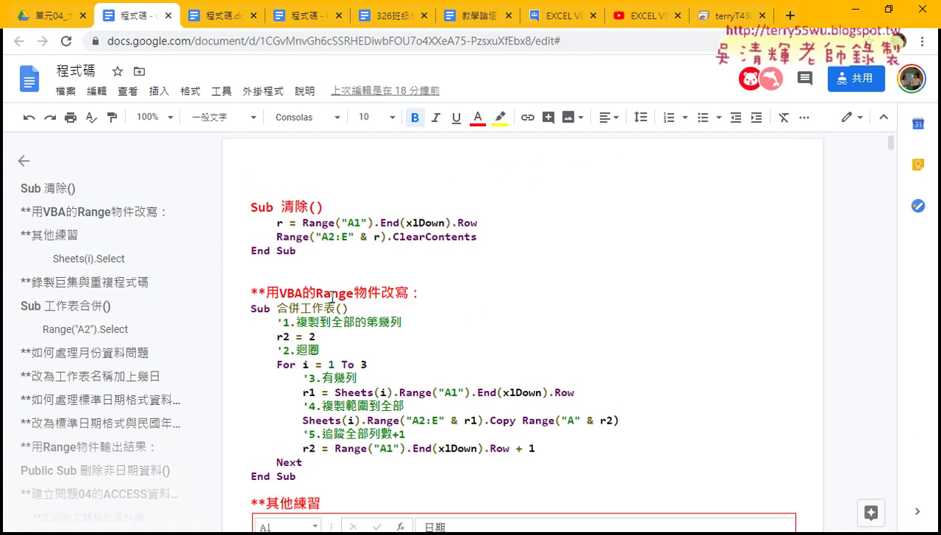
{"action": "scroll", "coordinate": [332, 295], "scroll_direction": "down", "scroll_amount": 1}
{"action": "left_click_drag", "start_coordinate": [303, 388], "coordinate": [228, 251]}
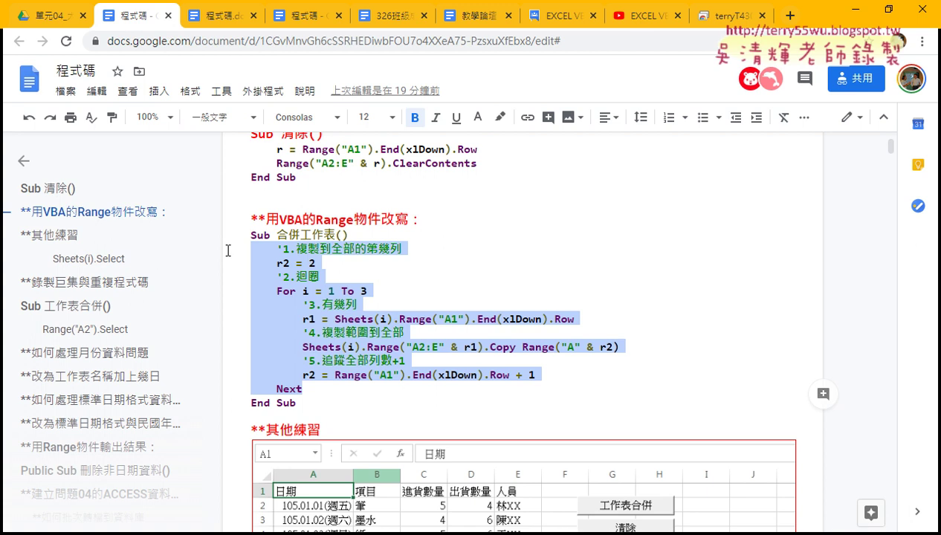
{"action": "scroll", "coordinate": [349, 267], "scroll_direction": "down", "scroll_amount": 2}
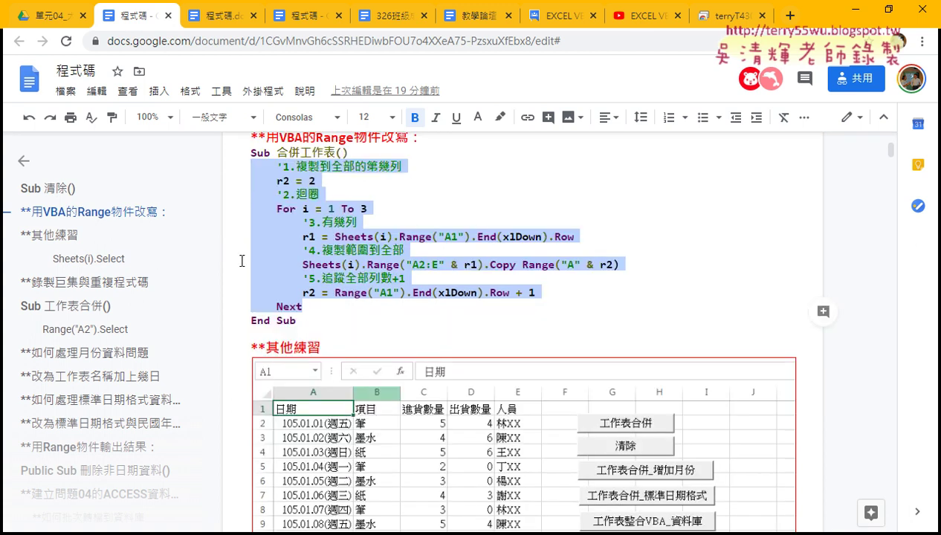
{"action": "scroll", "coordinate": [409, 283], "scroll_direction": "down", "scroll_amount": 4}
{"action": "scroll", "coordinate": [446, 290], "scroll_direction": "down", "scroll_amount": 1}
{"action": "scroll", "coordinate": [466, 295], "scroll_direction": "down", "scroll_amount": 1}
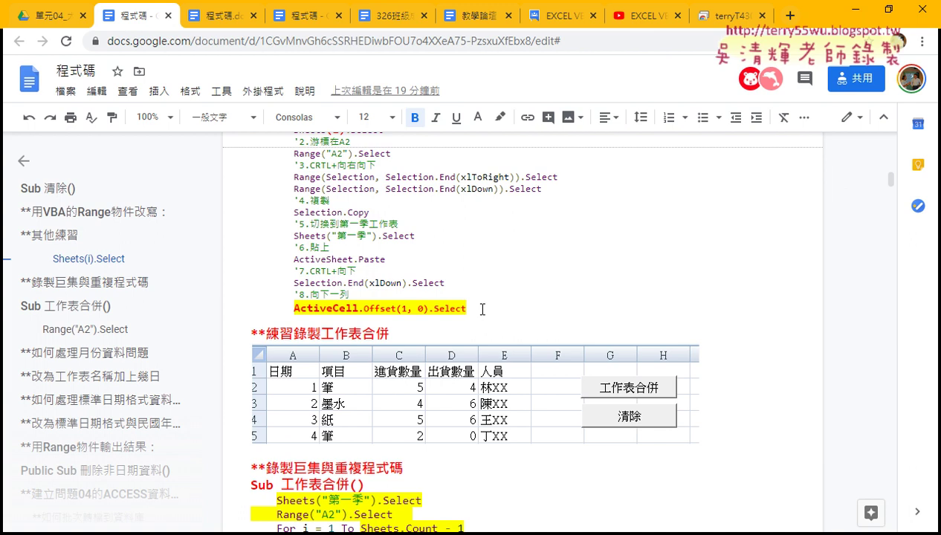
{"action": "left_click_drag", "start_coordinate": [476, 308], "coordinate": [243, 310]}
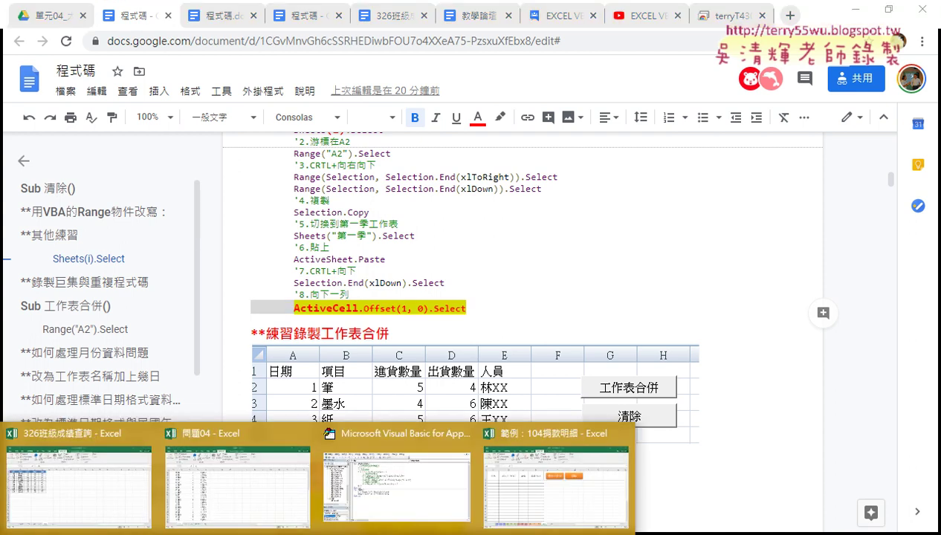
- In 104捐款明細, run 整合工作表, clear 總表 with 清除, then merge again
{"action": "left_click", "coordinate": [537, 493]}
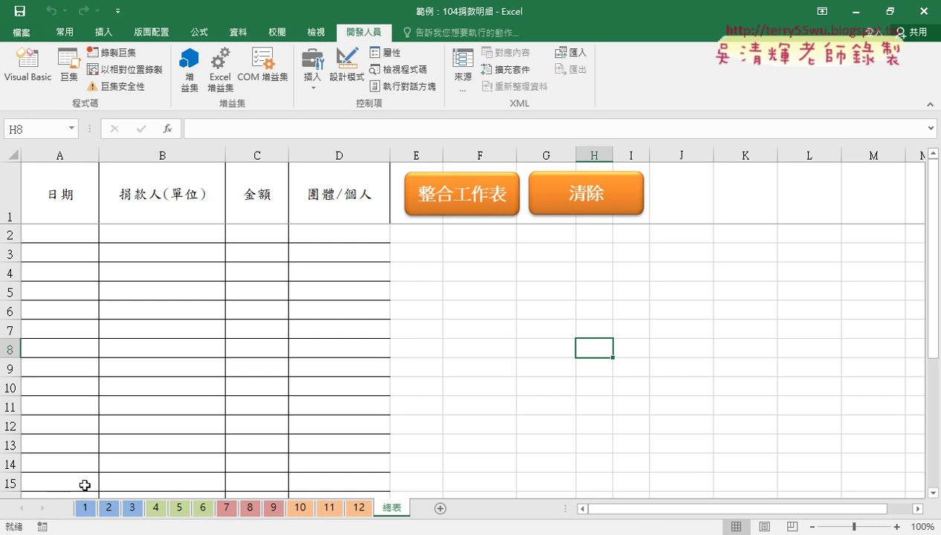
{"action": "left_click", "coordinate": [446, 202]}
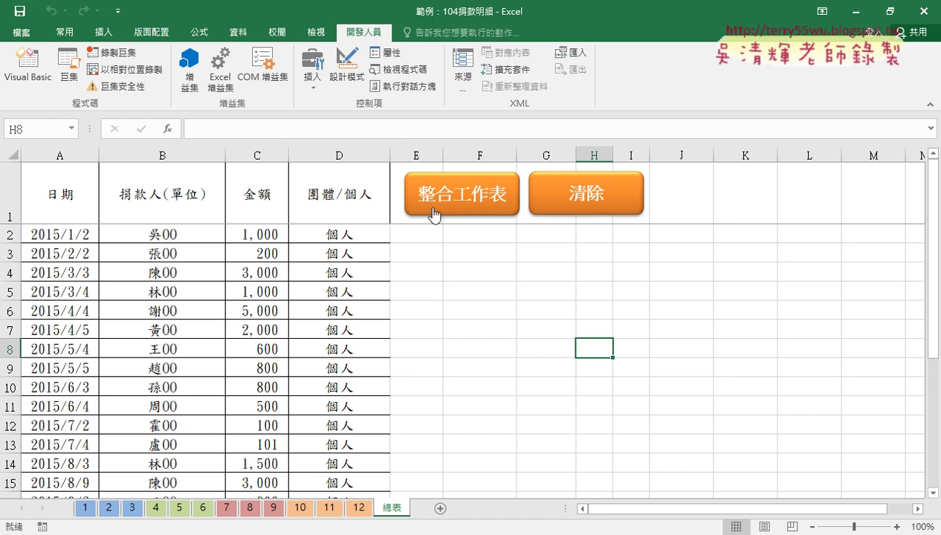
{"action": "left_click", "coordinate": [599, 205]}
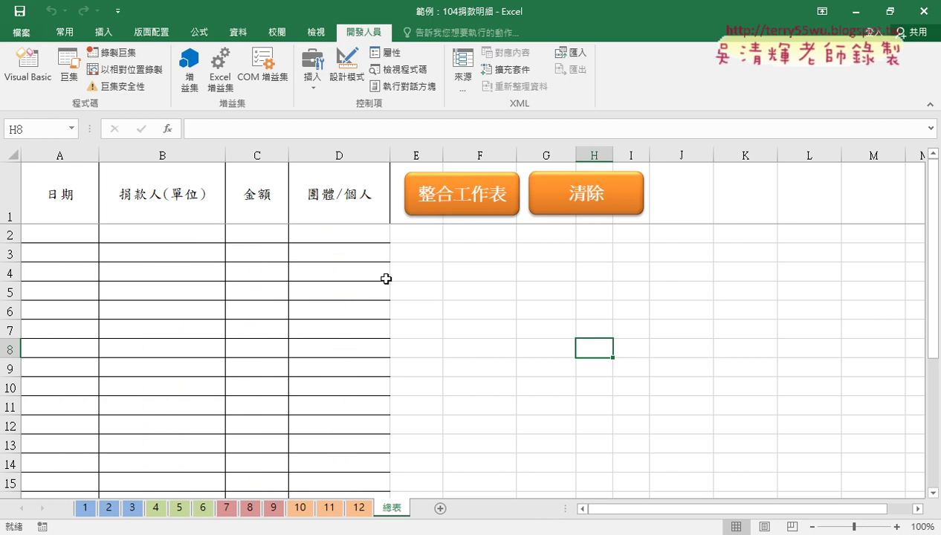
{"action": "left_click", "coordinate": [471, 205]}
- Open the macro assigned to the merge button in the VBA editor
{"action": "right_click", "coordinate": [450, 200]}
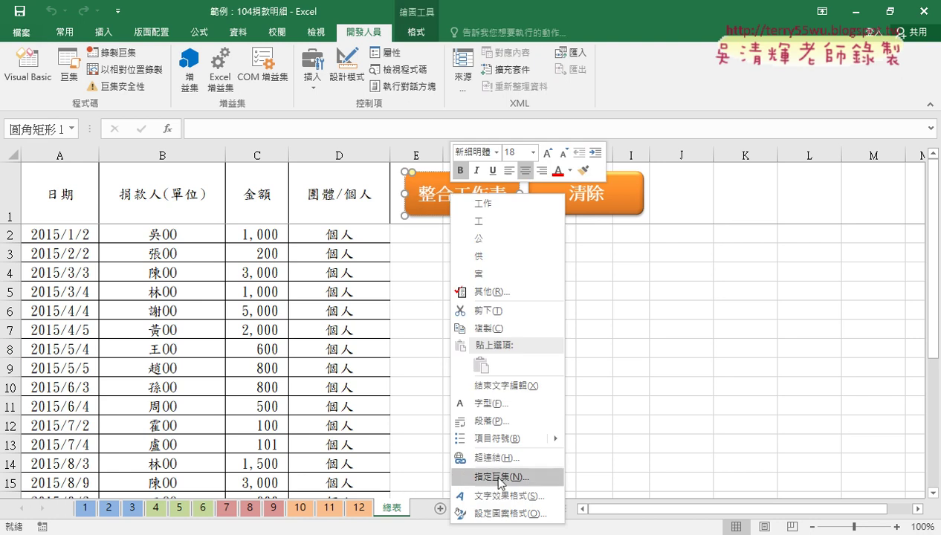
{"action": "left_click", "coordinate": [494, 477]}
{"action": "left_click", "coordinate": [619, 279]}
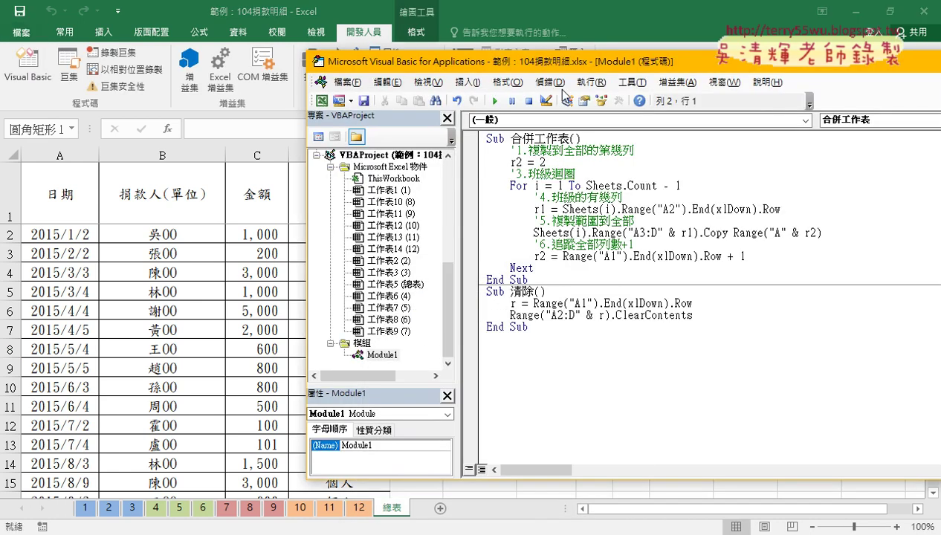
{"action": "mouse_move", "coordinate": [549, 64]}
{"action": "left_mouse_down"}
{"action": "mouse_move", "coordinate": [533, 48]}
{"action": "mouse_move", "coordinate": [480, 39]}
{"action": "left_mouse_up"}
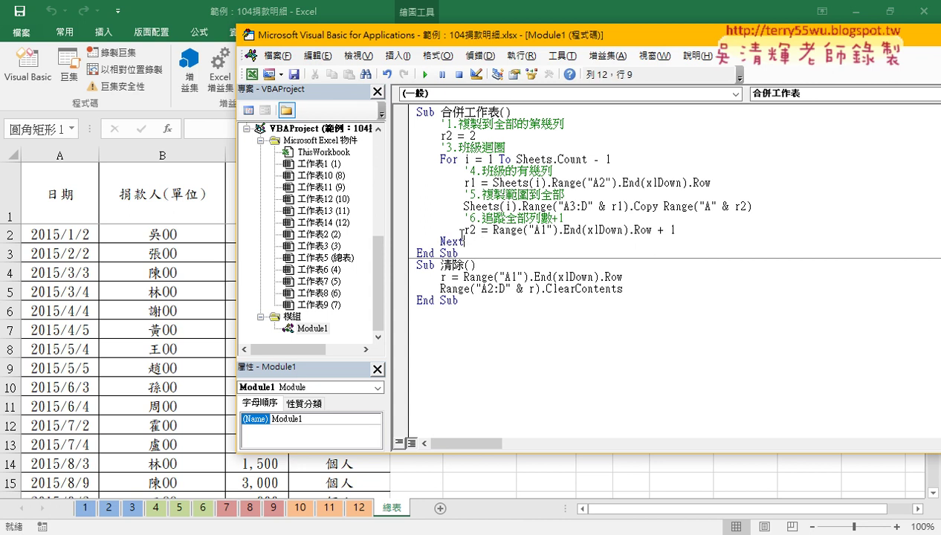
- Delete the 合併工作表 body and open Module1 of the 326班級成績查詢 project
{"action": "left_click_drag", "start_coordinate": [461, 242], "coordinate": [408, 129]}
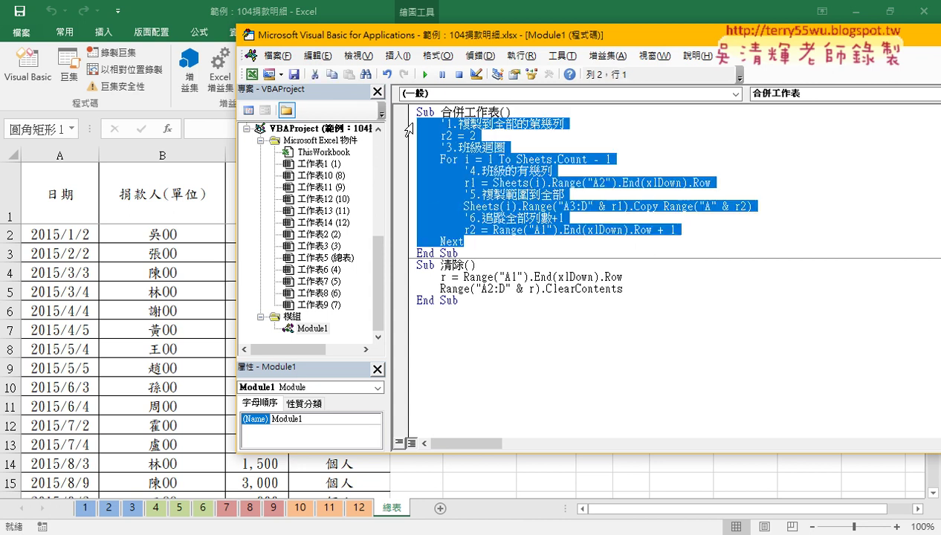
{"action": "key", "text": "Delete"}
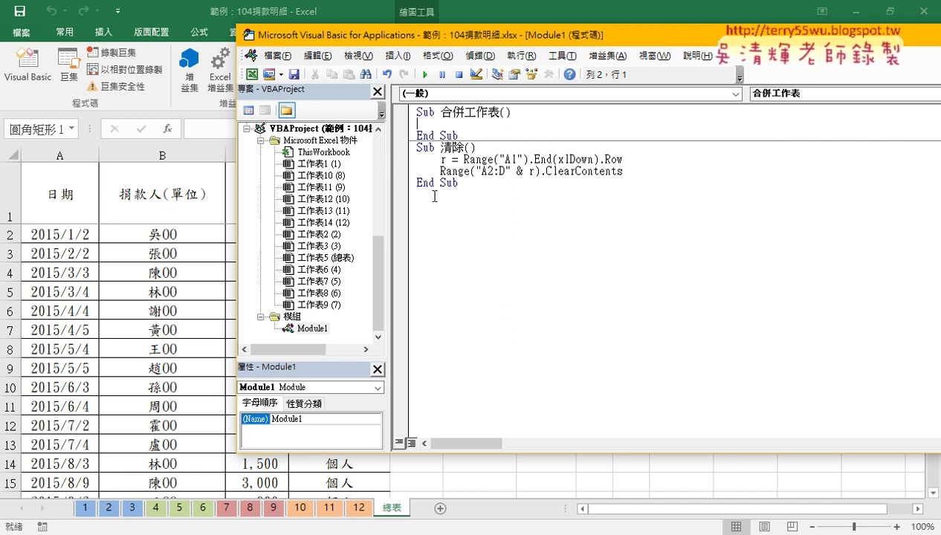
{"action": "left_click_drag", "start_coordinate": [376, 281], "coordinate": [362, 177]}
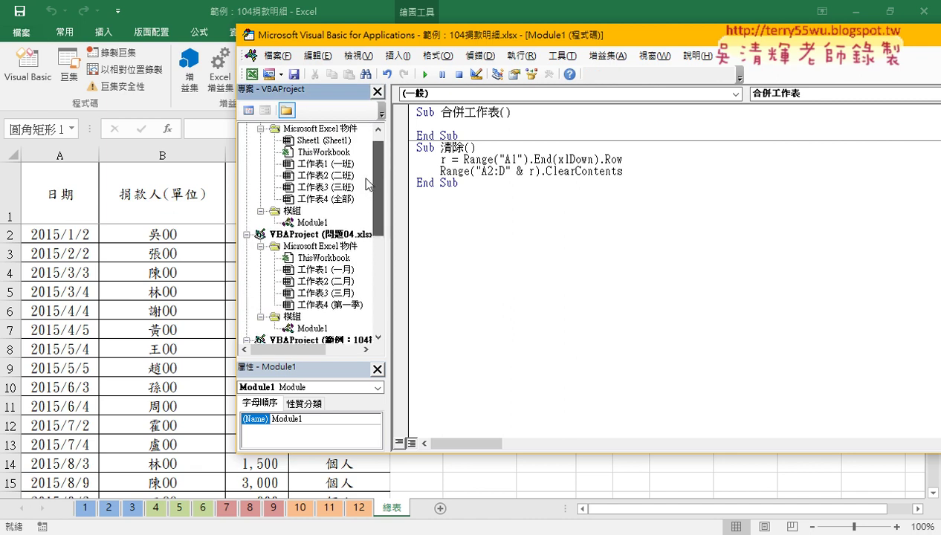
{"action": "left_click", "coordinate": [310, 223]}
{"action": "double_click", "coordinate": [310, 224]}
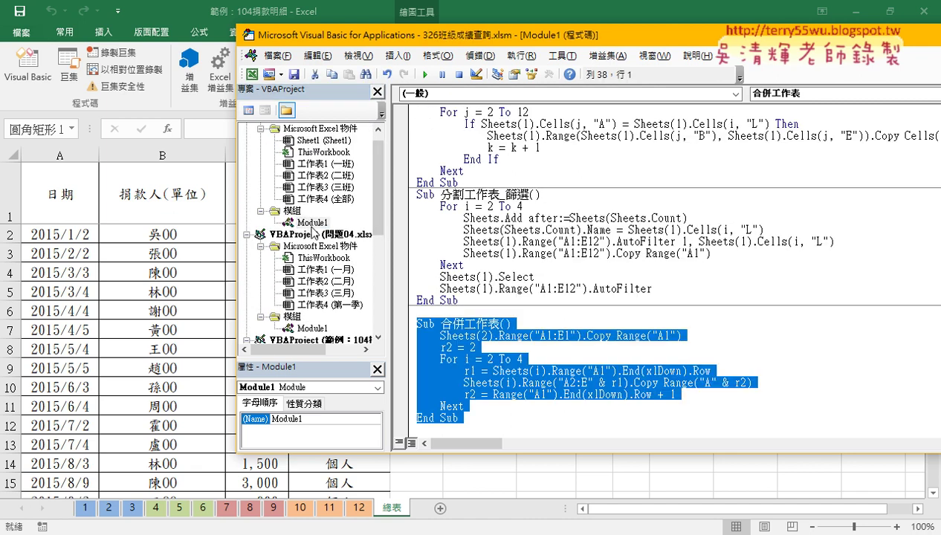
{"action": "left_click", "coordinate": [481, 370]}
- Copy the 326 合併工作表 loop and paste it into 104捐款明細's Module1
{"action": "left_click_drag", "start_coordinate": [466, 406], "coordinate": [397, 327]}
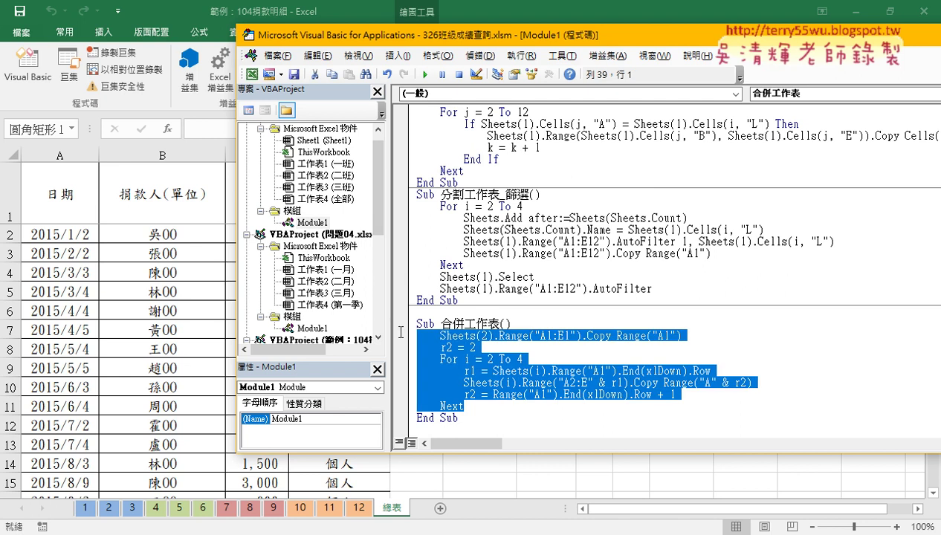
{"action": "right_click", "coordinate": [475, 369]}
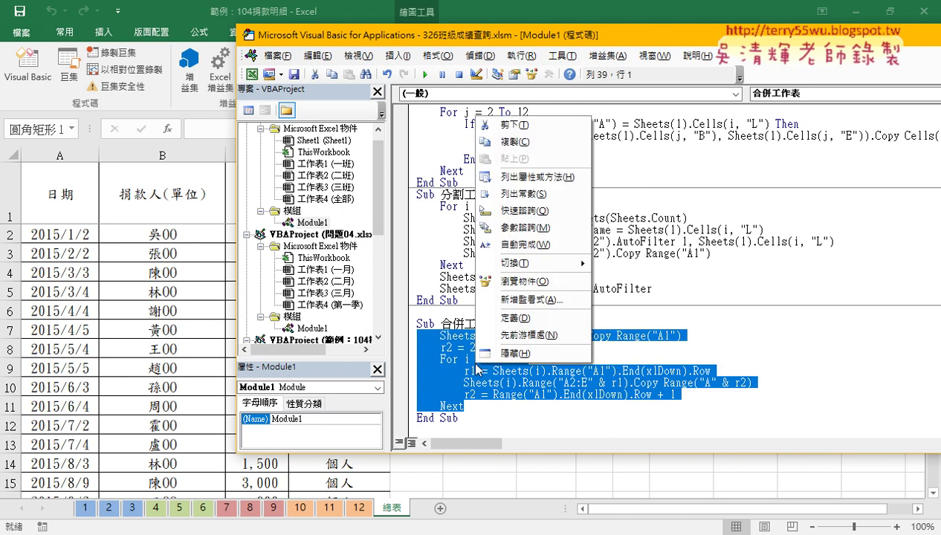
{"action": "left_click", "coordinate": [511, 142]}
{"action": "scroll", "coordinate": [312, 245], "scroll_direction": "down", "scroll_amount": 3}
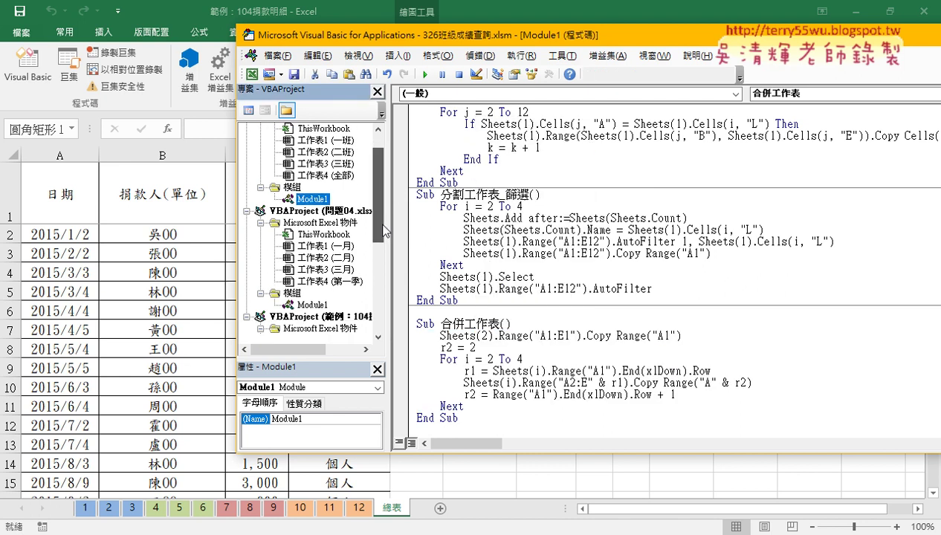
{"action": "left_click", "coordinate": [246, 211]}
{"action": "double_click", "coordinate": [312, 328]}
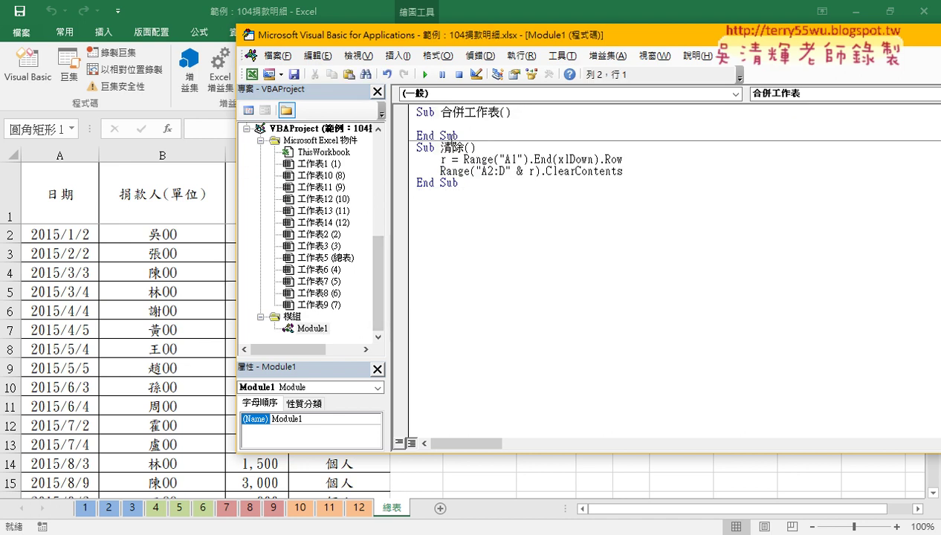
{"action": "right_click", "coordinate": [431, 123]}
{"action": "left_click", "coordinate": [455, 164]}
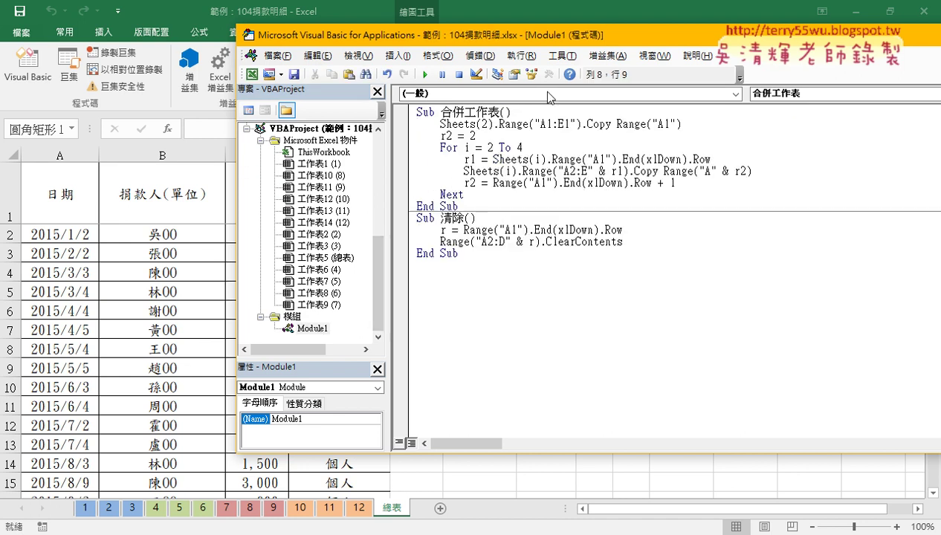
{"action": "mouse_move", "coordinate": [476, 39]}
{"action": "left_mouse_down"}
{"action": "mouse_move", "coordinate": [592, 67]}
{"action": "mouse_move", "coordinate": [578, 63]}
{"action": "left_mouse_up"}
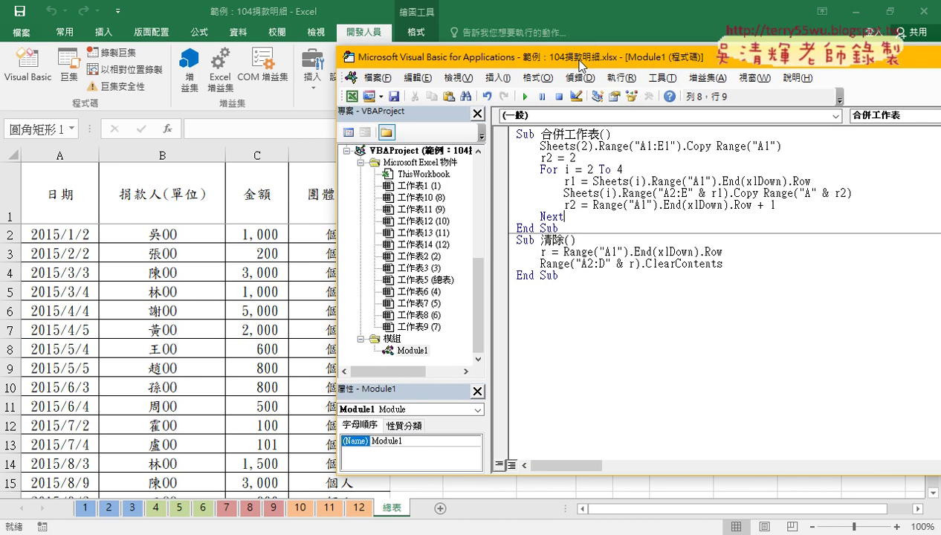
- Run the 清除 macro to empty 總表 and delete the header-copy line
{"action": "left_click", "coordinate": [563, 252]}
{"action": "left_click", "coordinate": [525, 97]}
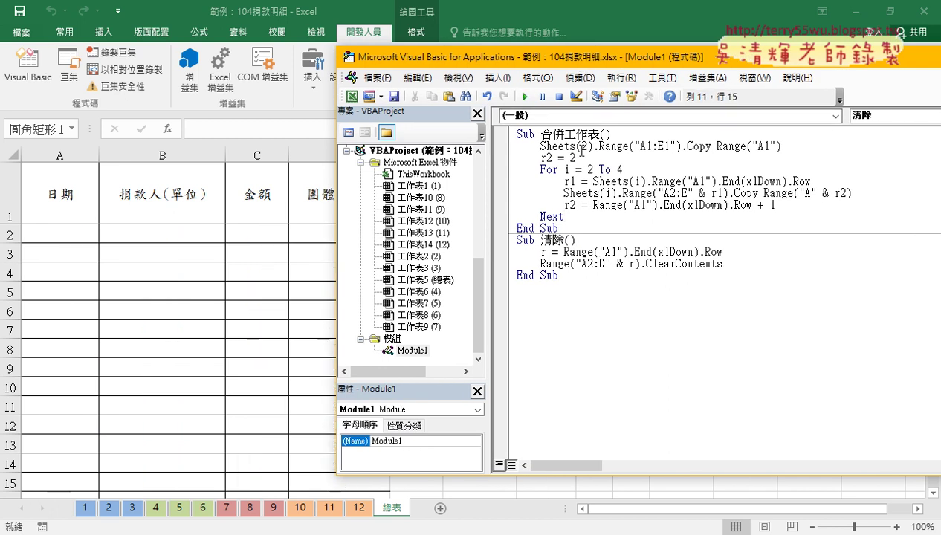
{"action": "left_click_drag", "start_coordinate": [780, 146], "coordinate": [513, 147]}
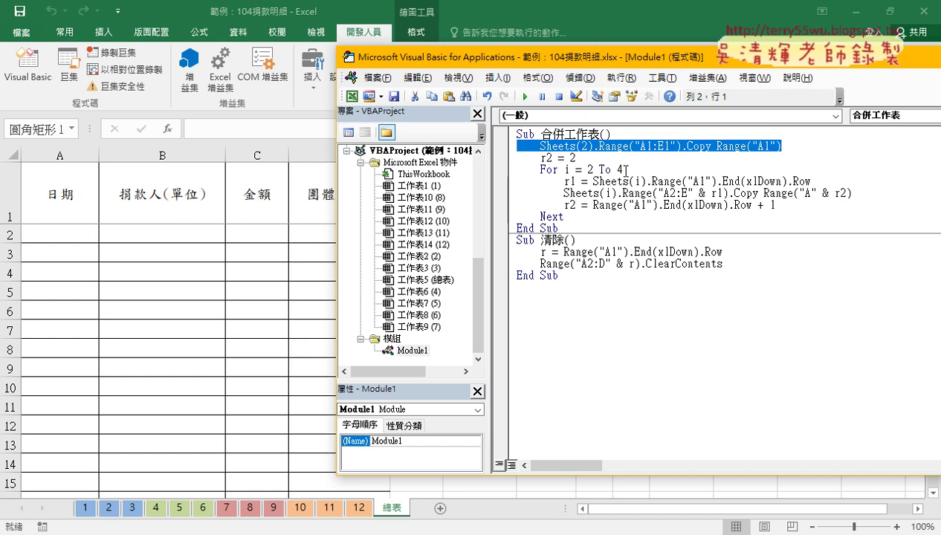
{"action": "key", "text": "Delete"}
{"action": "key", "text": "Delete"}
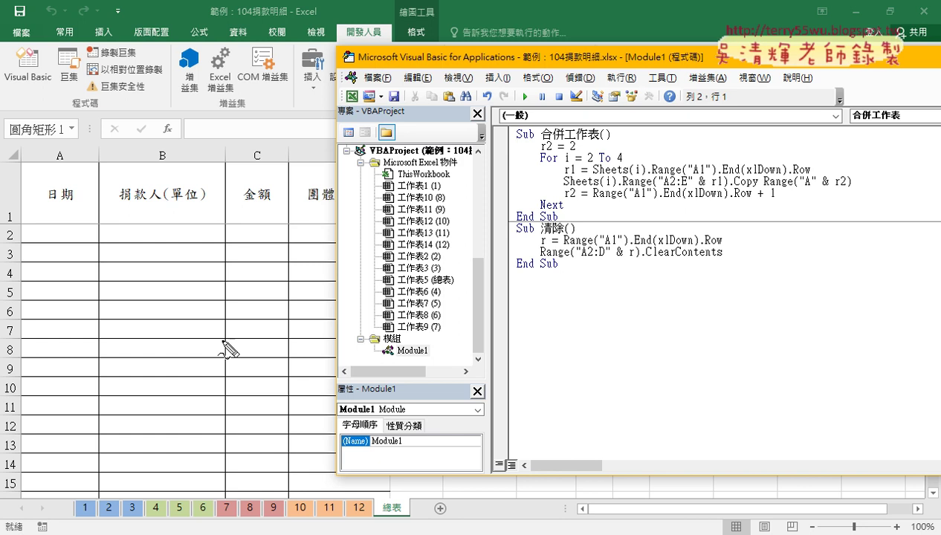
{"action": "mouse_move", "coordinate": [372, 525]}
{"action": "left_mouse_down"}
{"action": "mouse_move", "coordinate": [408, 514]}
{"action": "mouse_move", "coordinate": [355, 523]}
{"action": "left_mouse_up"}
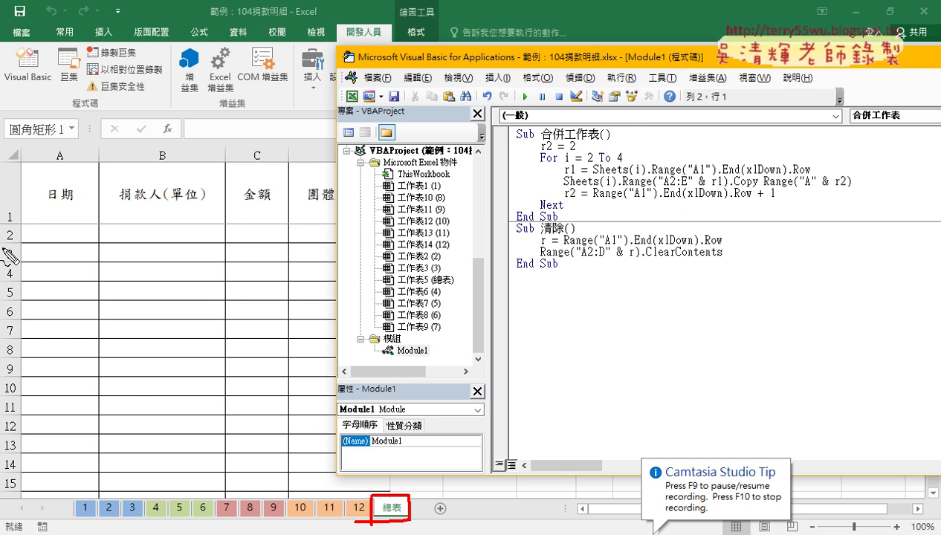
{"action": "left_click_drag", "start_coordinate": [8, 251], "coordinate": [10, 249]}
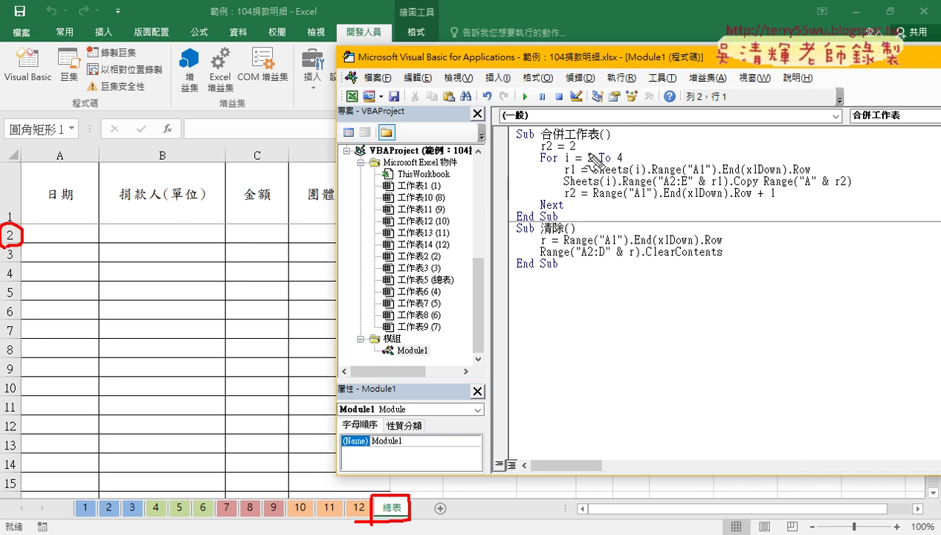
{"action": "mouse_move", "coordinate": [580, 149]}
{"action": "left_mouse_down"}
{"action": "mouse_move", "coordinate": [587, 154]}
{"action": "mouse_move", "coordinate": [553, 165]}
{"action": "mouse_move", "coordinate": [563, 181]}
{"action": "mouse_move", "coordinate": [622, 153]}
{"action": "left_mouse_up"}
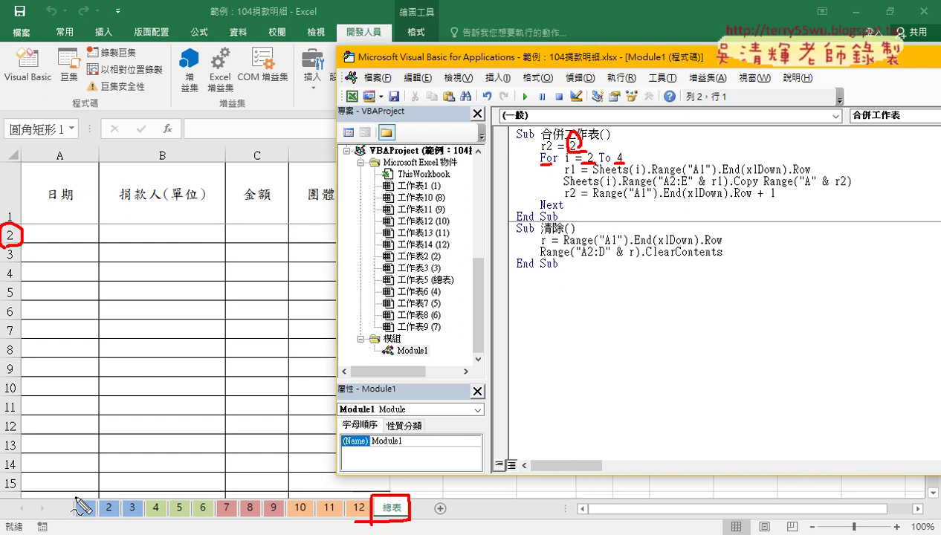
{"action": "mouse_move", "coordinate": [69, 497]}
{"action": "left_mouse_down"}
{"action": "mouse_move", "coordinate": [69, 522]}
{"action": "mouse_move", "coordinate": [366, 516]}
{"action": "left_mouse_up"}
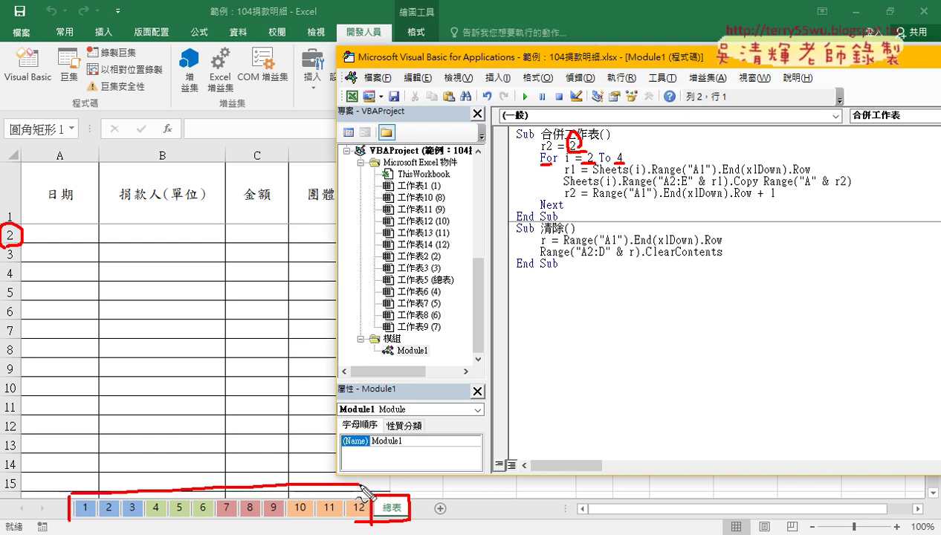
{"action": "left_click_drag", "start_coordinate": [67, 522], "coordinate": [376, 525]}
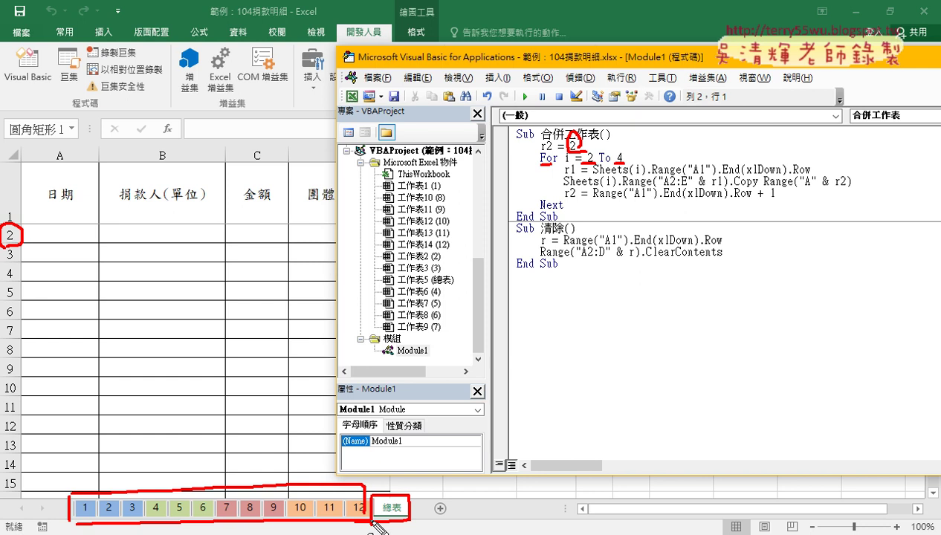
{"action": "key", "text": "Escape"}
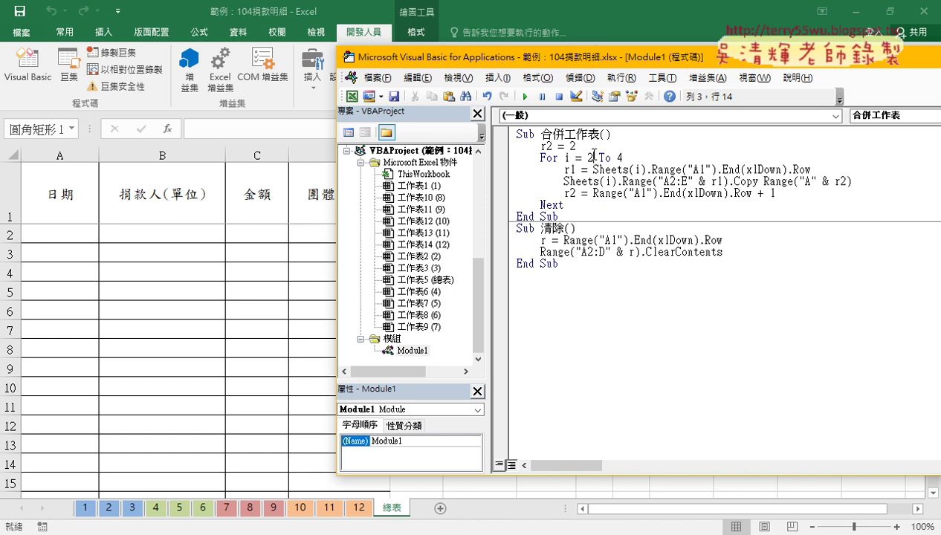
- Change the loop from For i = 2 To 4 to For i = 1 To 12
{"action": "double_click", "coordinate": [589, 157]}
{"action": "type", "text": "1"}
{"action": "double_click", "coordinate": [622, 158]}
{"action": "type", "text": "12"}
{"action": "left_click", "coordinate": [643, 290]}
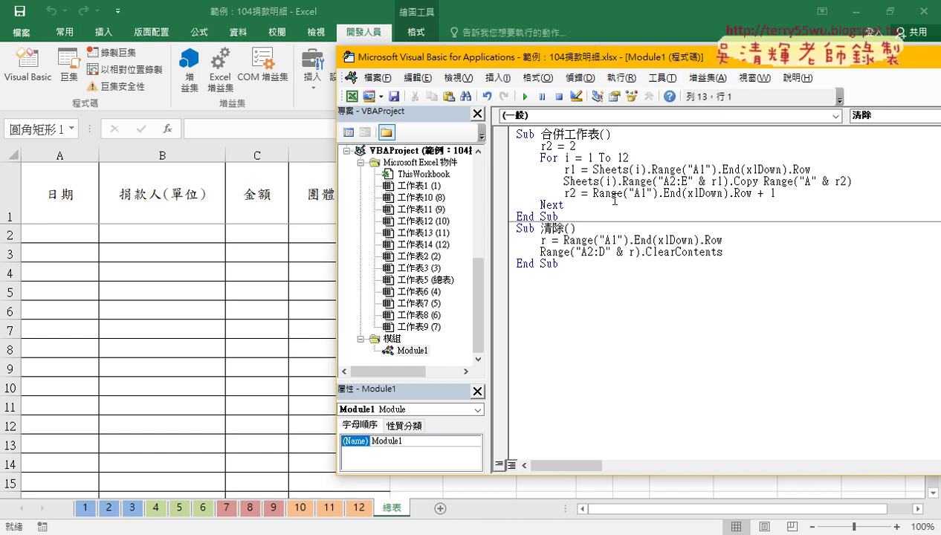
{"action": "left_click_drag", "start_coordinate": [592, 169], "coordinate": [817, 169]}
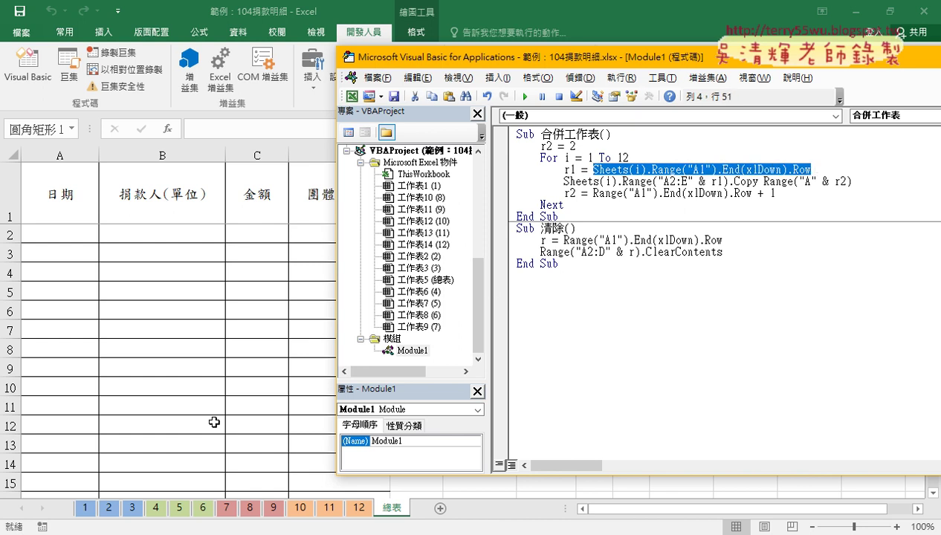
- Inspect sheet 1's January data and select title cell A1
{"action": "left_click", "coordinate": [86, 508]}
{"action": "left_click", "coordinate": [27, 69]}
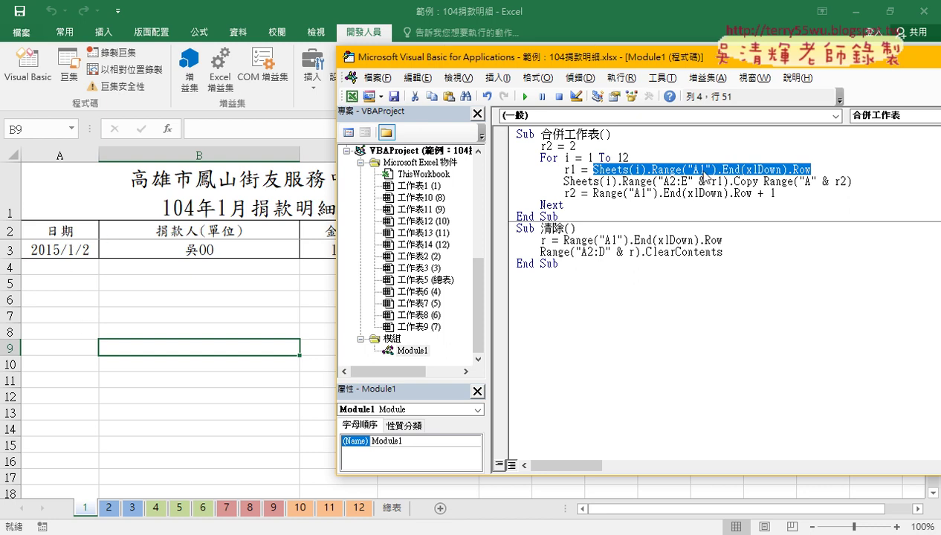
{"action": "left_click", "coordinate": [41, 202]}
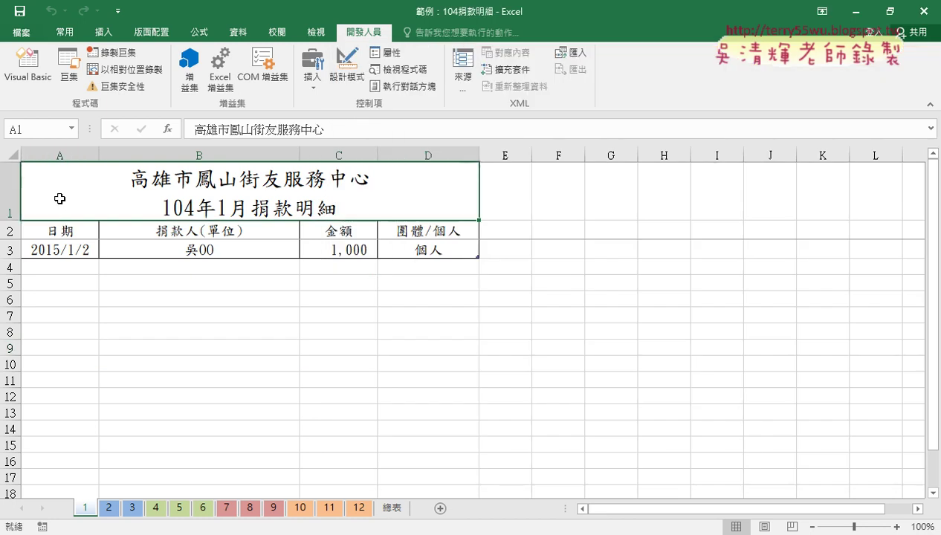
- Change the r1 line's last-row lookup from Range("A1") to Range("A2")
{"action": "key", "text": "Down"}
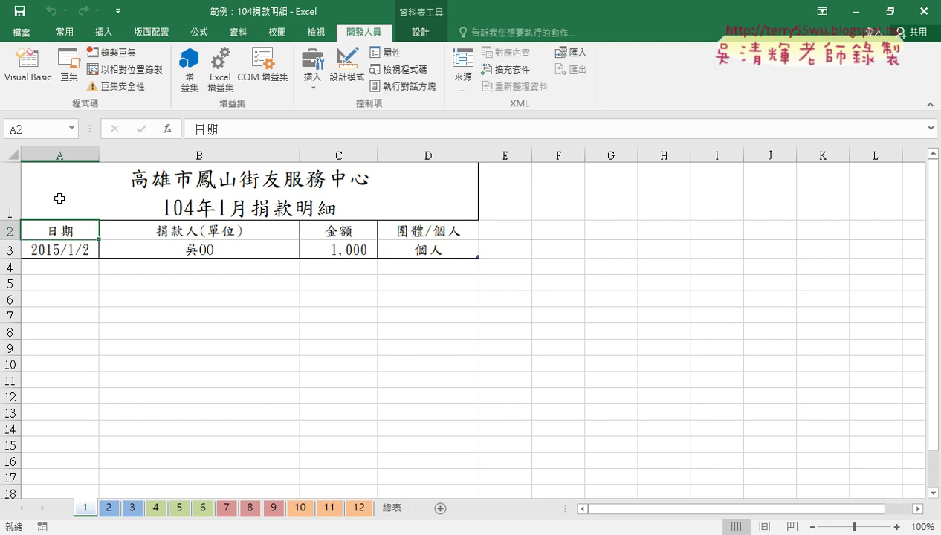
{"action": "left_click", "coordinate": [27, 67]}
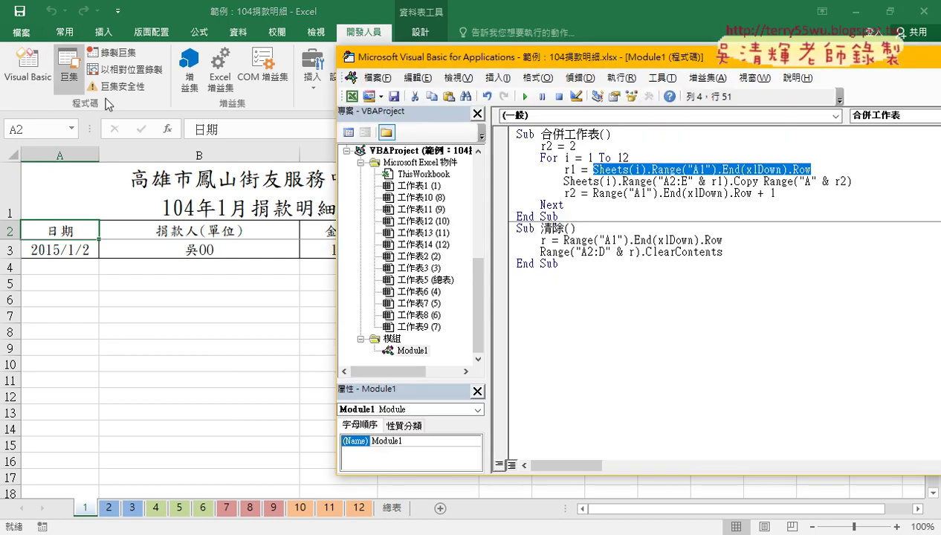
{"action": "left_click", "coordinate": [747, 170]}
{"action": "left_click_drag", "start_coordinate": [705, 169], "coordinate": [699, 169]}
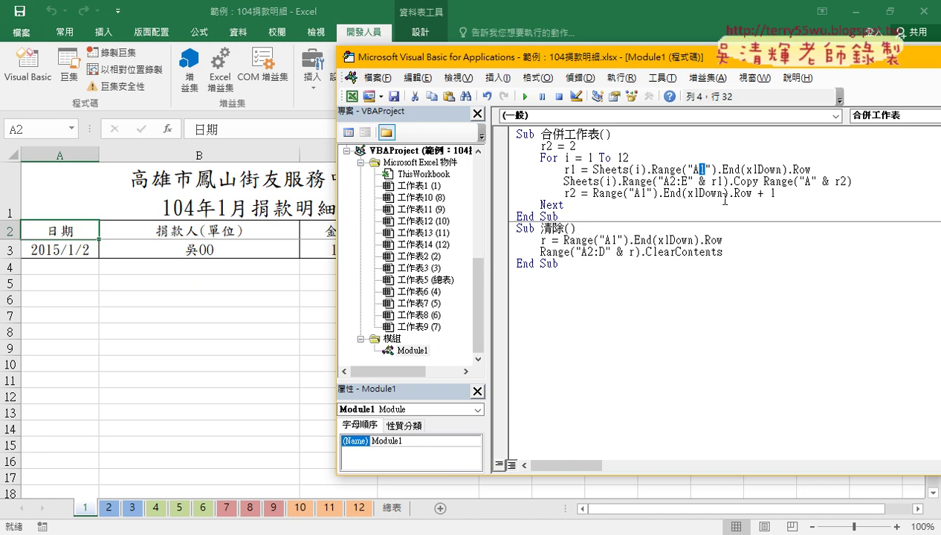
{"action": "type", "text": "2"}
- Delete sheet 1's row 3 record (2015/1/2, 1,000, 個人), leaving only the headers
{"action": "left_click", "coordinate": [64, 230]}
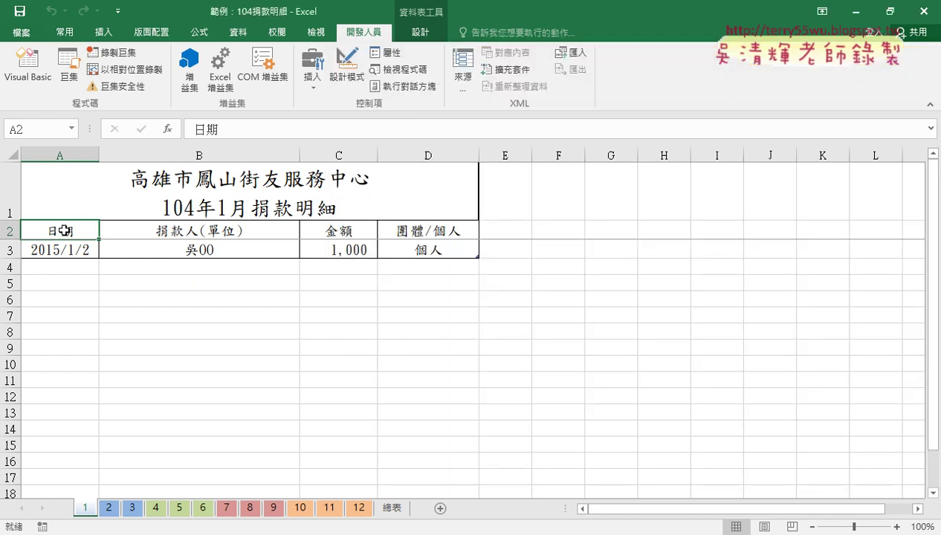
{"action": "key", "text": "Down"}
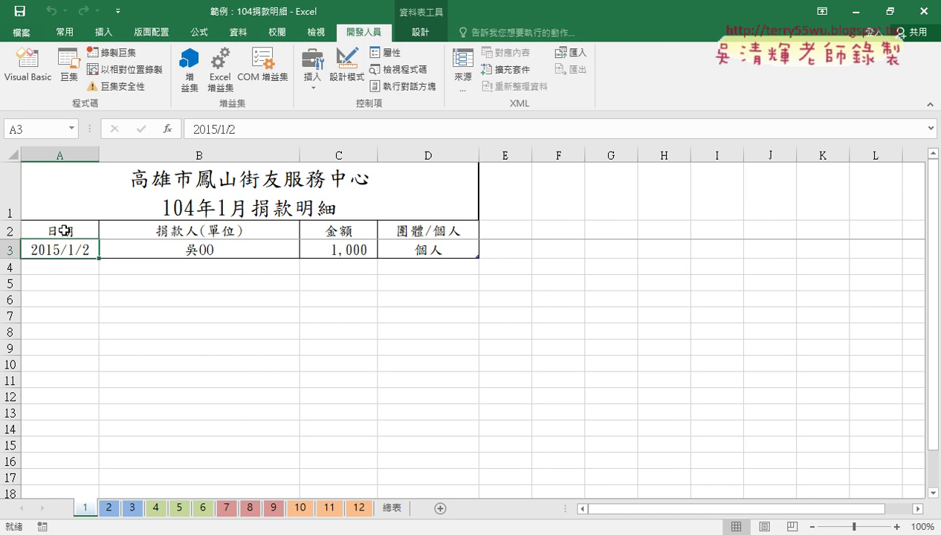
{"action": "left_click", "coordinate": [12, 249]}
{"action": "right_click", "coordinate": [73, 256]}
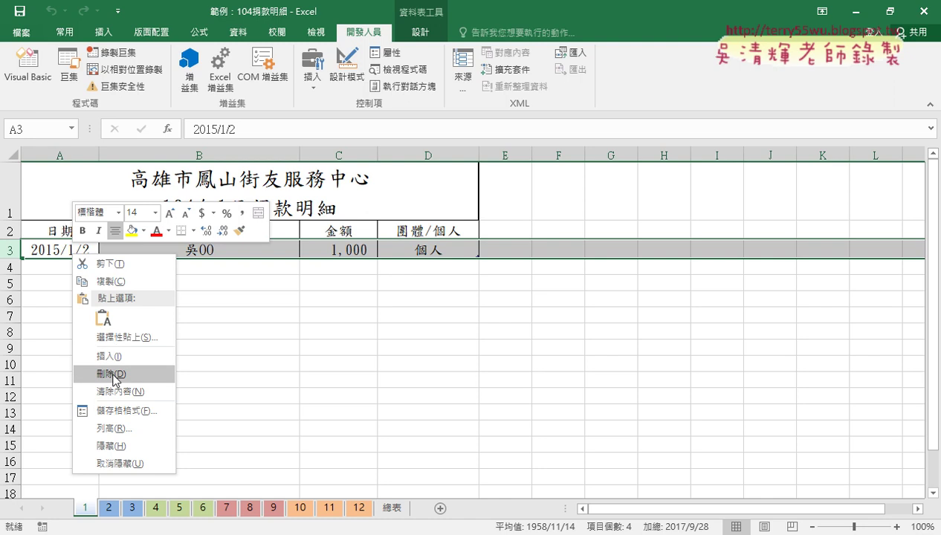
{"action": "left_click", "coordinate": [111, 374]}
{"action": "left_click", "coordinate": [67, 231]}
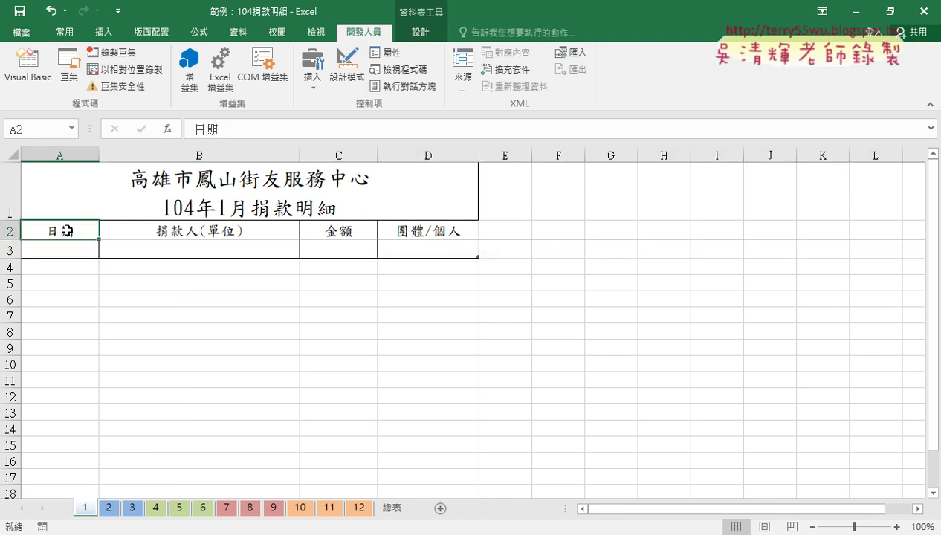
{"action": "key", "text": "Down"}
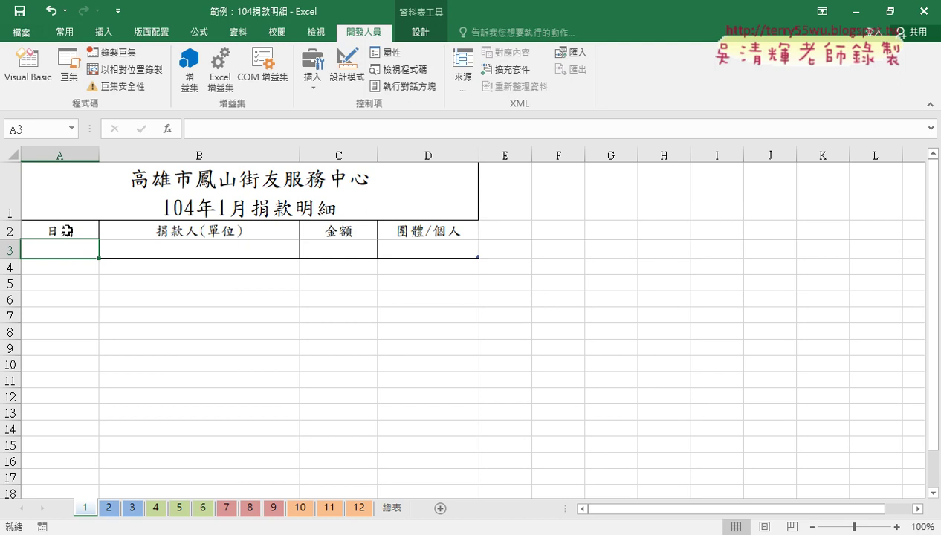
- Restore row 3 with Ctrl+Z and review the r1 line's Range("A2") lookup
{"action": "key", "text": "ctrl+z"}
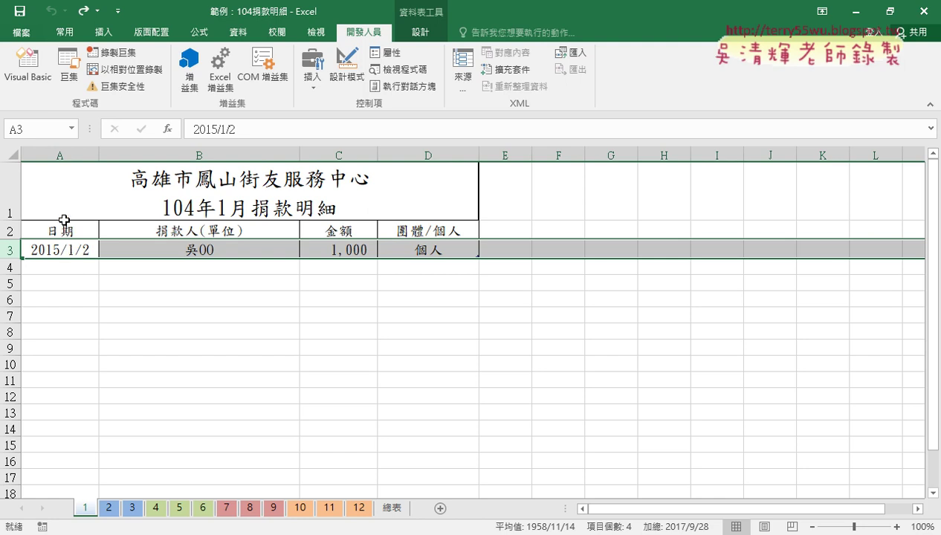
{"action": "left_click", "coordinate": [29, 81]}
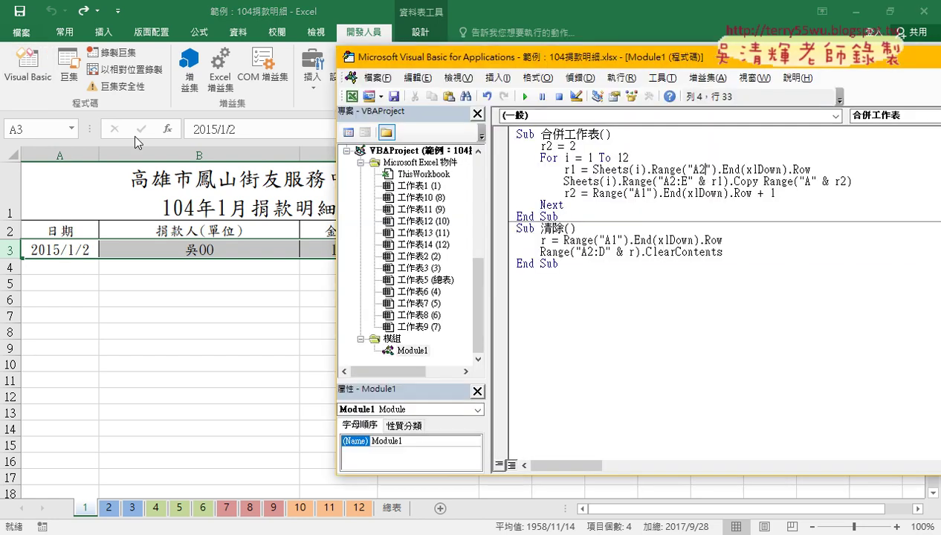
{"action": "left_click_drag", "start_coordinate": [809, 169], "coordinate": [582, 169]}
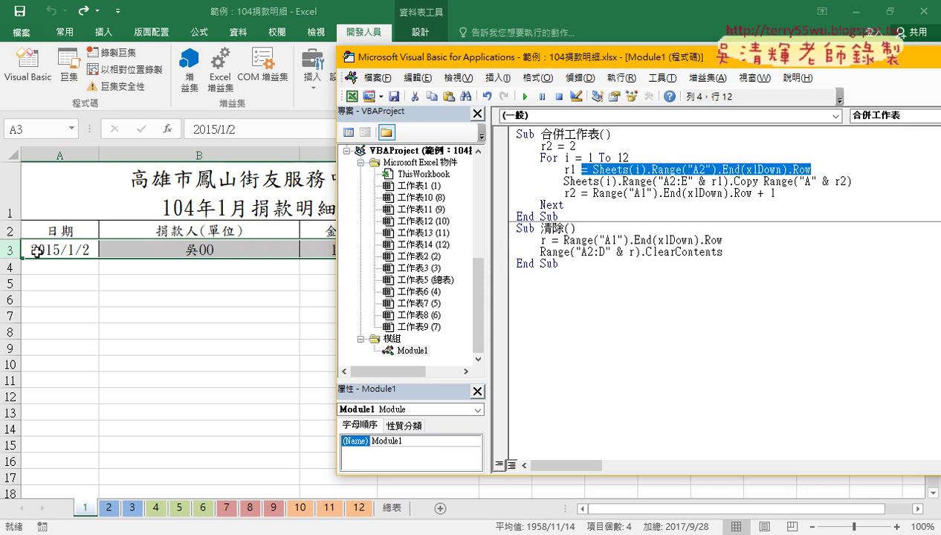
{"action": "left_click", "coordinate": [686, 170]}
{"action": "left_click_drag", "start_coordinate": [703, 169], "coordinate": [688, 169]}
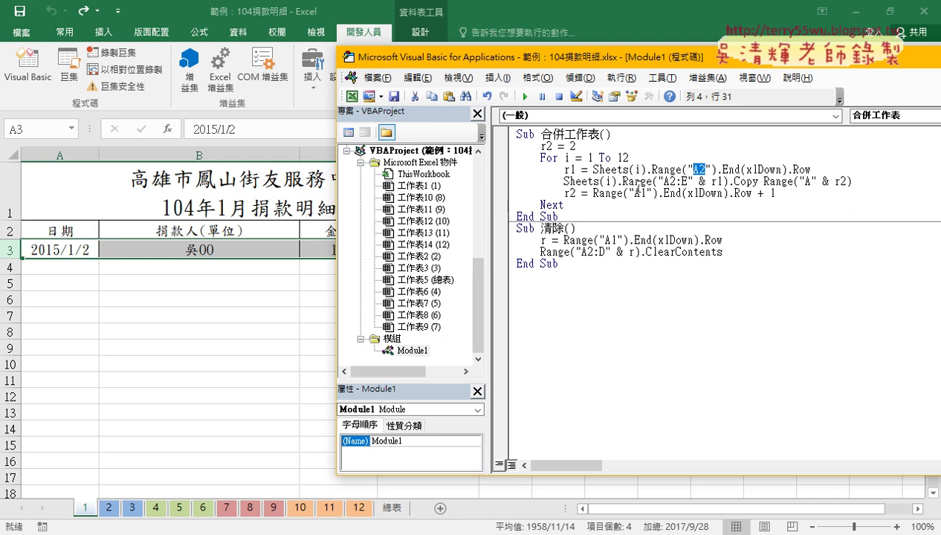
{"action": "left_click_drag", "start_coordinate": [576, 169], "coordinate": [564, 170]}
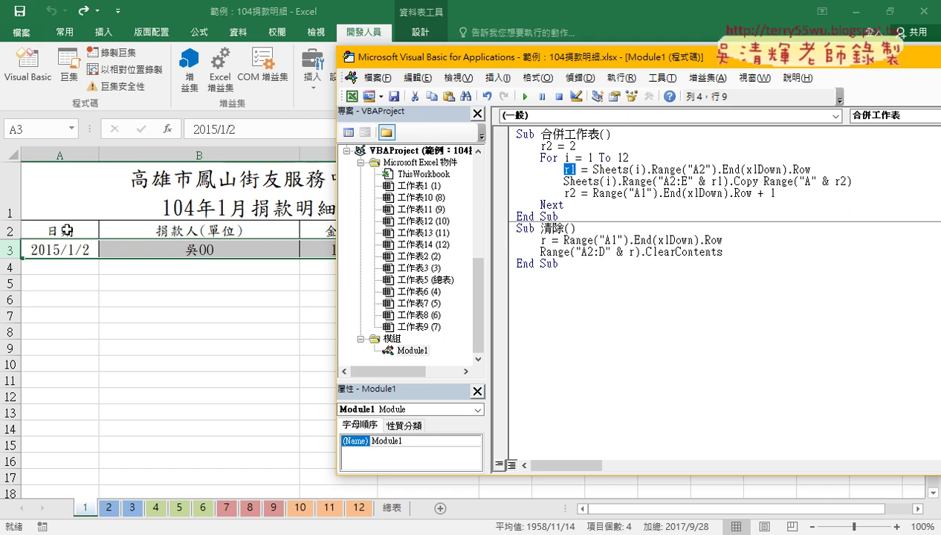
- Change the copy line's range from A2:E to A3:D
{"action": "left_click", "coordinate": [668, 181]}
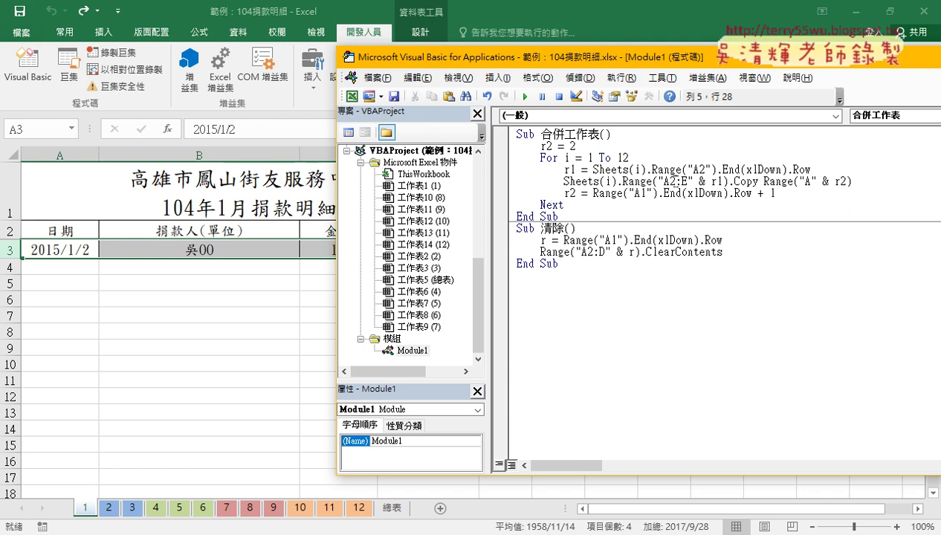
{"action": "key", "text": "shift+Left"}
{"action": "type", "text": "3"}
{"action": "left_click_drag", "start_coordinate": [470, 59], "coordinate": [456, 277]}
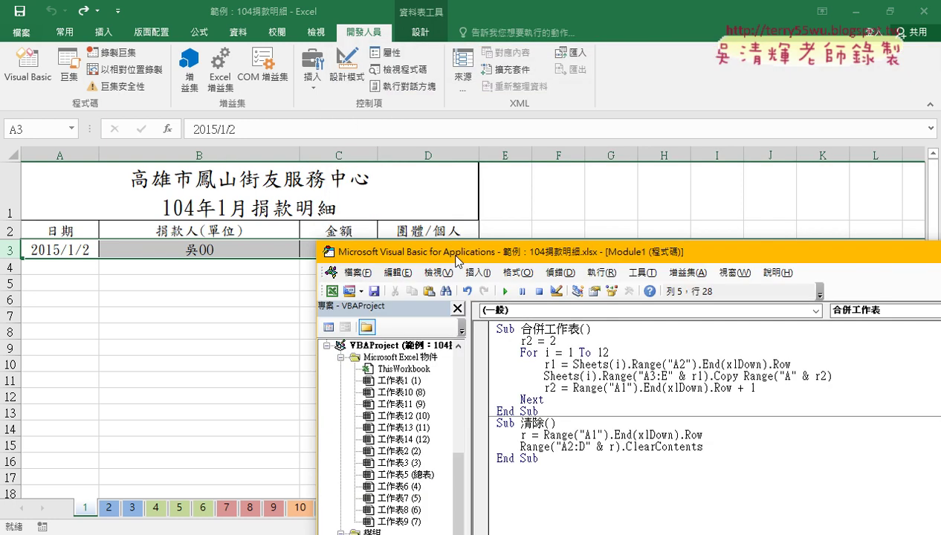
{"action": "double_click", "coordinate": [663, 396]}
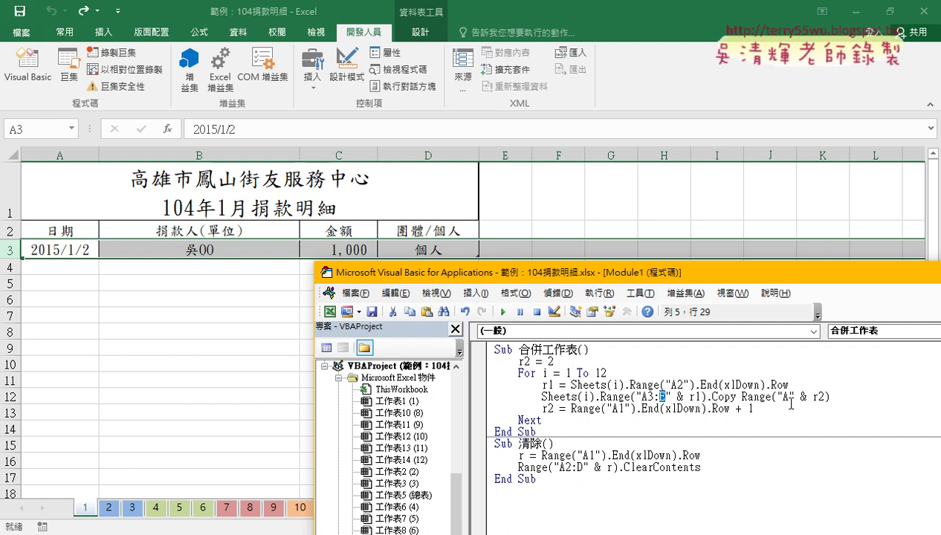
{"action": "type", "text": "D"}
{"action": "left_click_drag", "start_coordinate": [553, 385], "coordinate": [542, 385]}
{"action": "left_click_drag", "start_coordinate": [459, 275], "coordinate": [546, 69]}
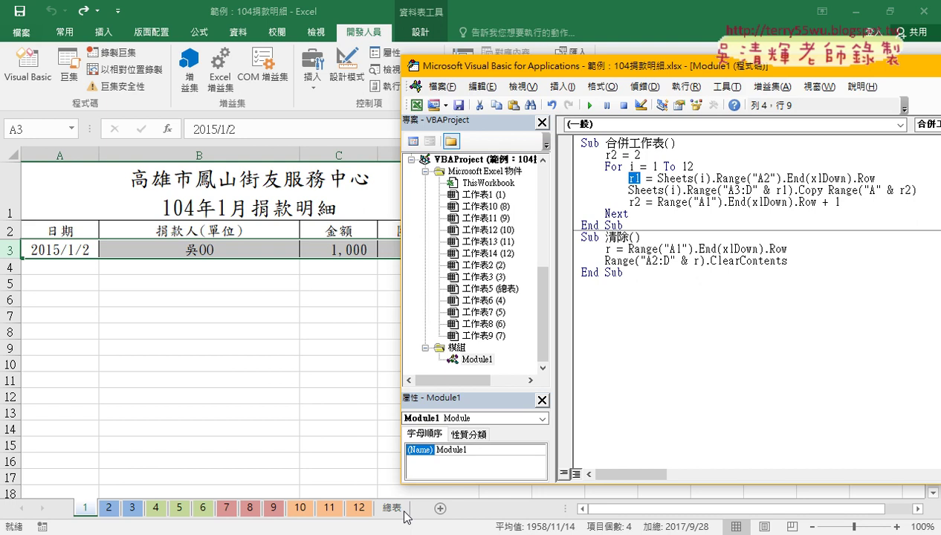
- Show the empty 總表 and review the "A" & r2 copy destination and the r2 line's + 1
{"action": "left_click", "coordinate": [399, 507]}
{"action": "left_click", "coordinate": [33, 82]}
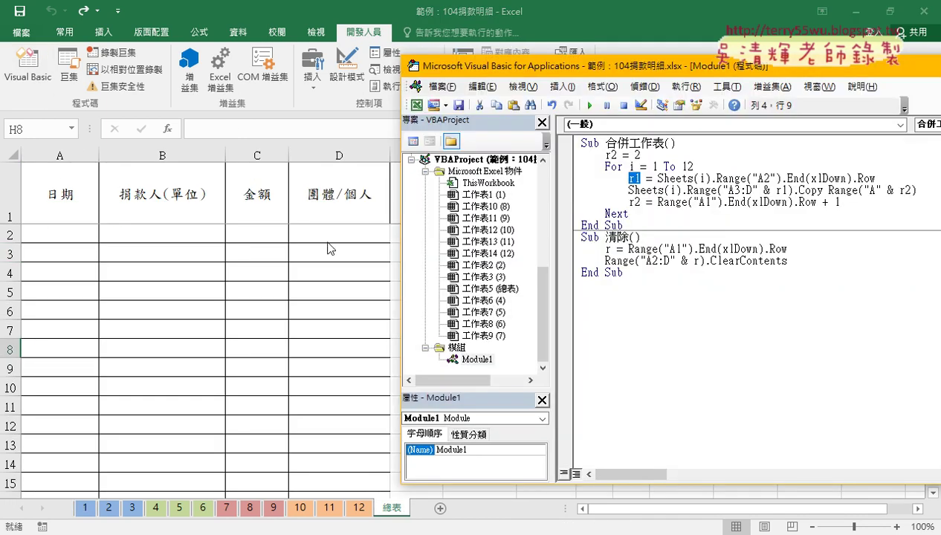
{"action": "double_click", "coordinate": [873, 190]}
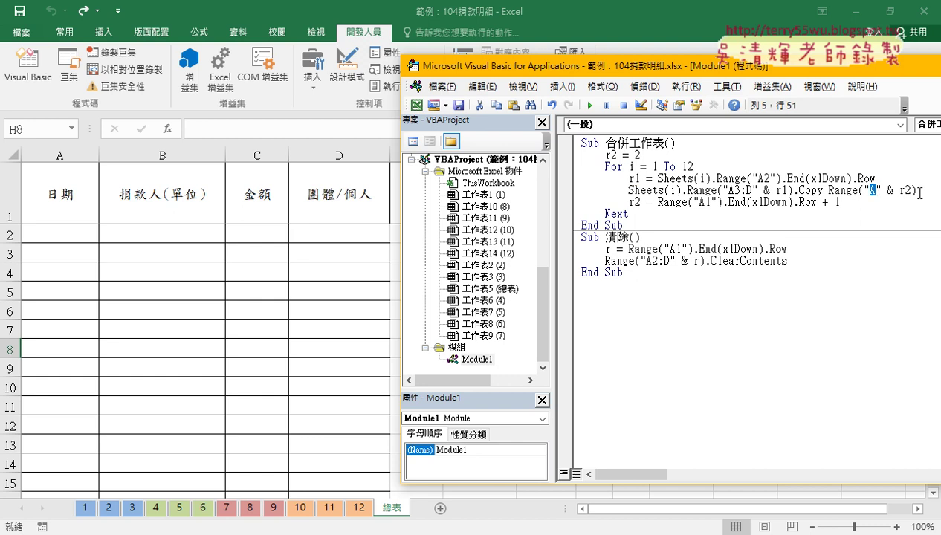
{"action": "left_click_drag", "start_coordinate": [911, 190], "coordinate": [863, 191]}
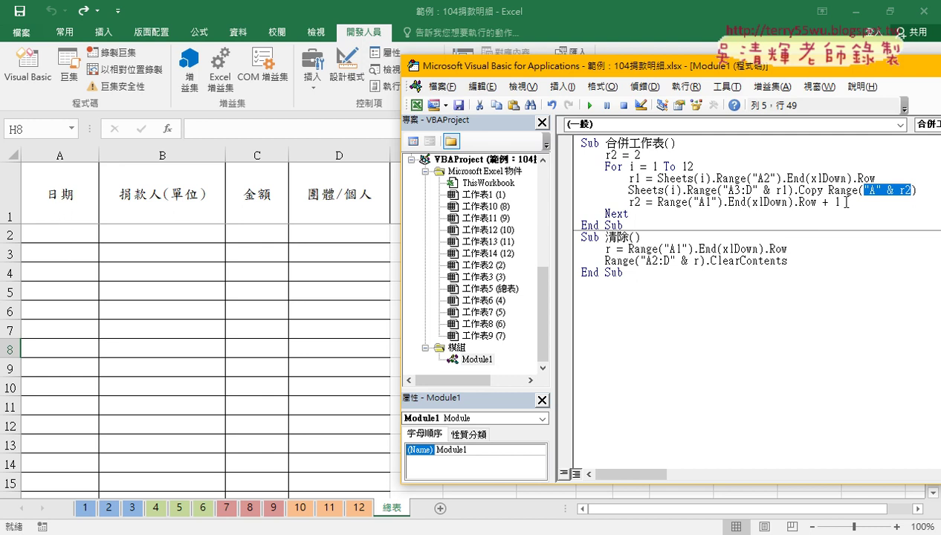
{"action": "left_click_drag", "start_coordinate": [846, 202], "coordinate": [822, 202]}
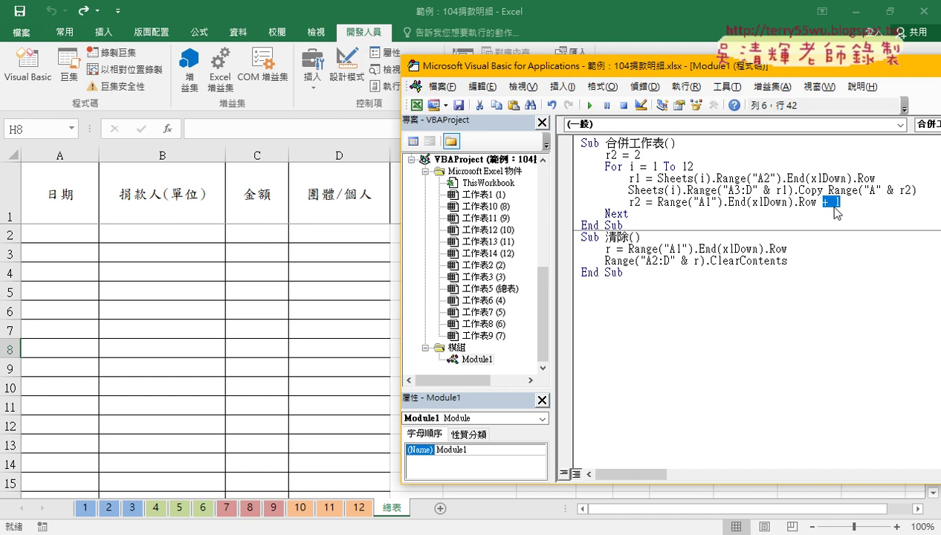
{"action": "mouse_move", "coordinate": [834, 208]}
{"action": "left_mouse_down"}
{"action": "mouse_move", "coordinate": [658, 172]}
{"action": "mouse_move", "coordinate": [763, 186]}
{"action": "left_mouse_up"}
{"action": "left_click_drag", "start_coordinate": [763, 185], "coordinate": [794, 192]}
{"action": "mouse_move", "coordinate": [790, 187]}
{"action": "left_mouse_down"}
{"action": "mouse_move", "coordinate": [737, 202]}
{"action": "mouse_move", "coordinate": [841, 211]}
{"action": "left_mouse_up"}
{"action": "left_click", "coordinate": [759, 190]}
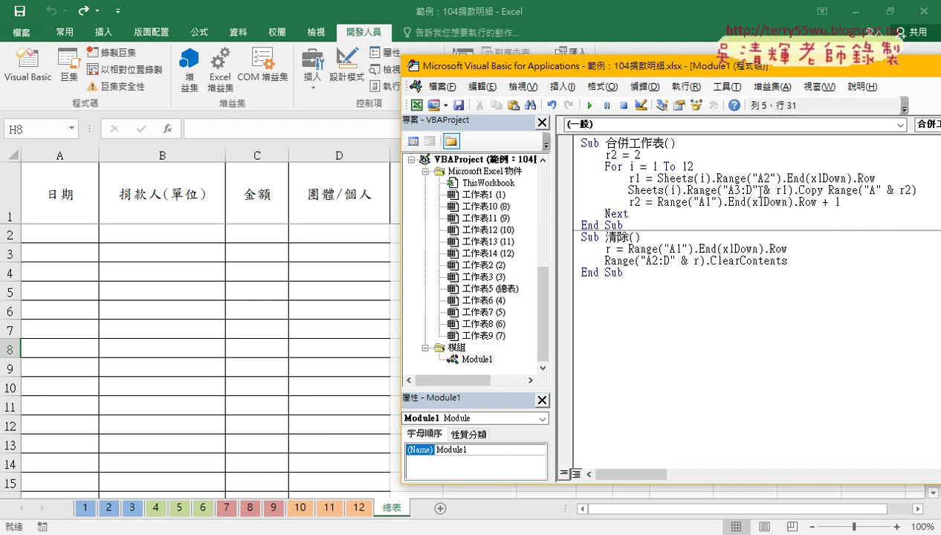
- Step through 合併工作表 with F8, copying 2015/1/2 into 總表 row 2 and pausing at the next copy line
{"action": "key", "text": "F8"}
{"action": "key", "text": "F8"}
{"action": "key", "text": "F8"}
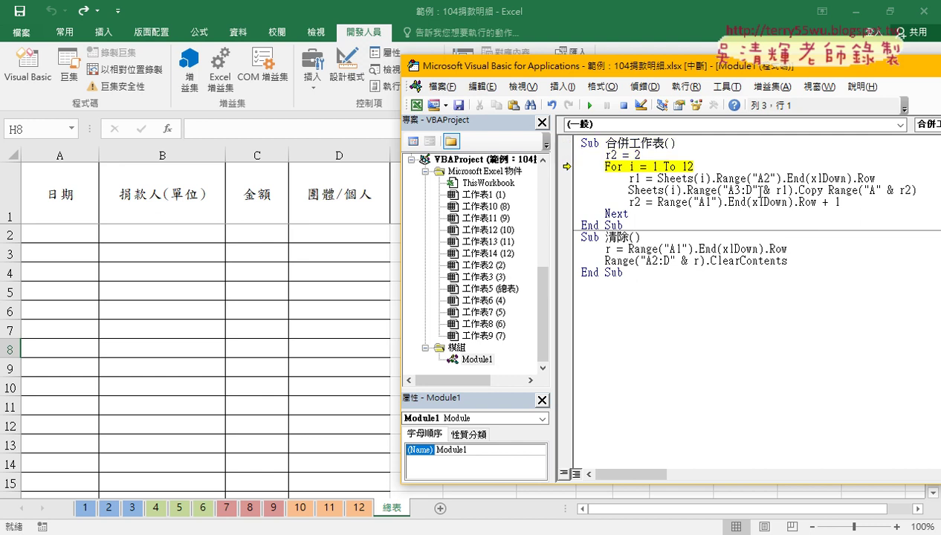
{"action": "key", "text": "F8"}
{"action": "key", "text": "F8"}
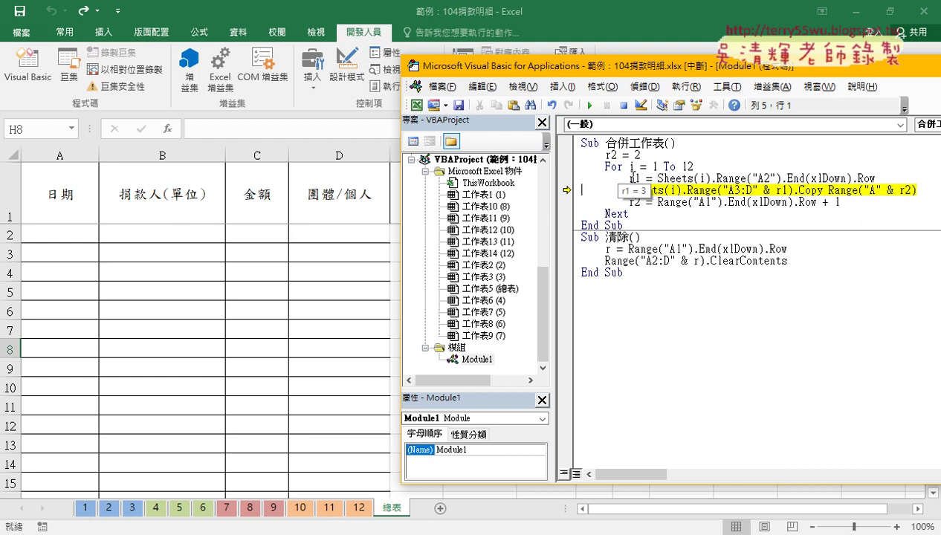
{"action": "key", "text": "F8"}
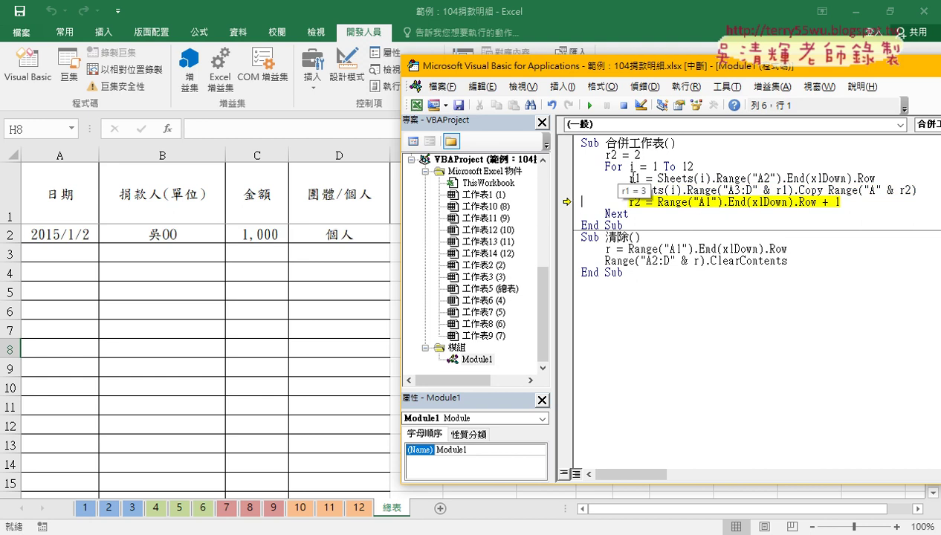
{"action": "key", "text": "F8"}
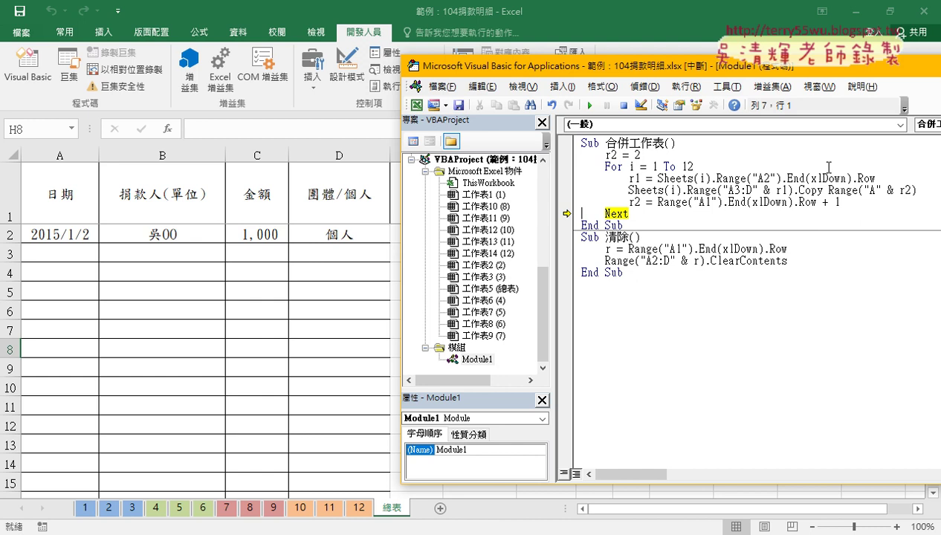
{"action": "key", "text": "F8"}
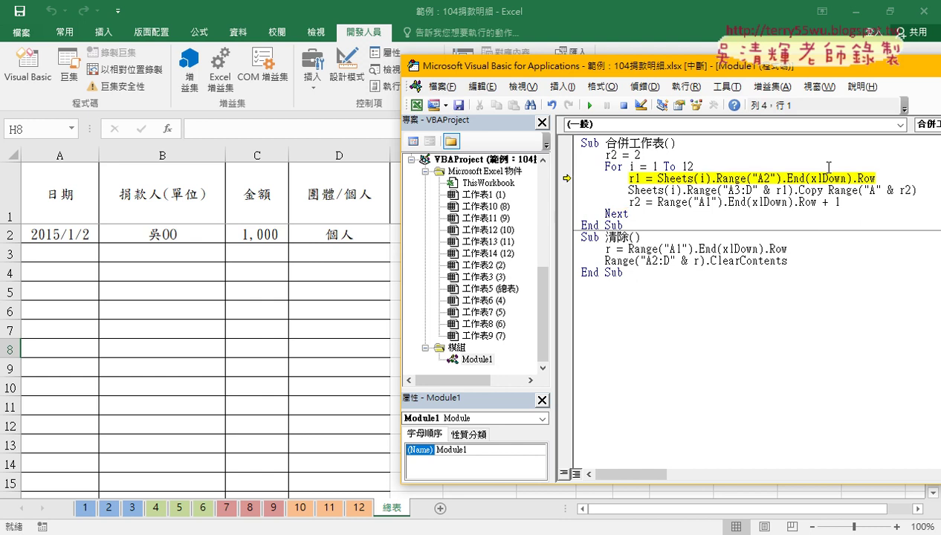
{"action": "key", "text": "F8"}
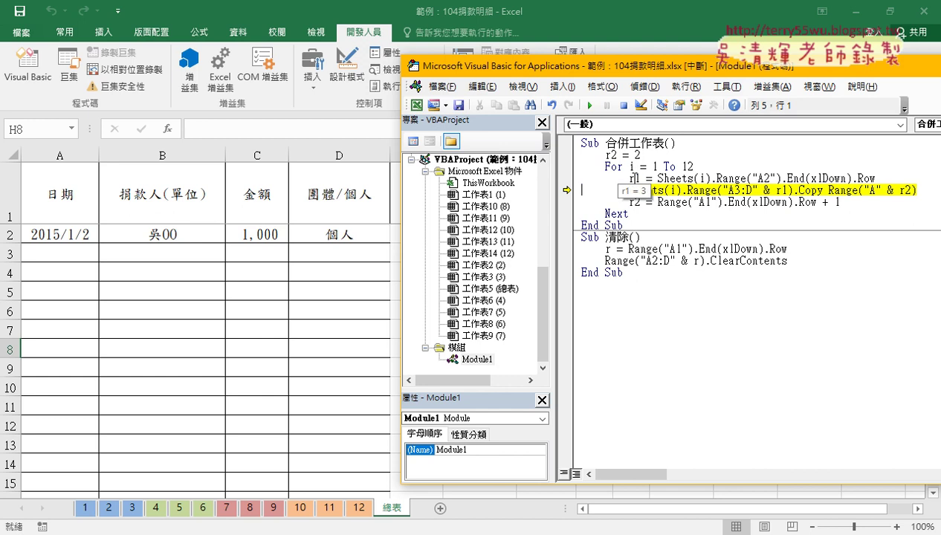
- Check sheet 2's data, then return to 總表 and the paused macro code
{"action": "left_click", "coordinate": [110, 511]}
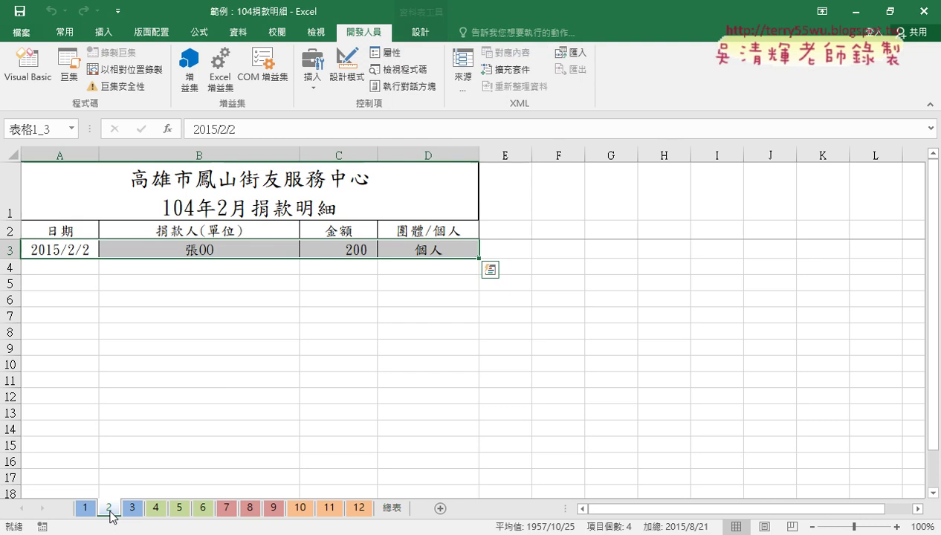
{"action": "left_click", "coordinate": [28, 65]}
{"action": "left_click", "coordinate": [387, 512]}
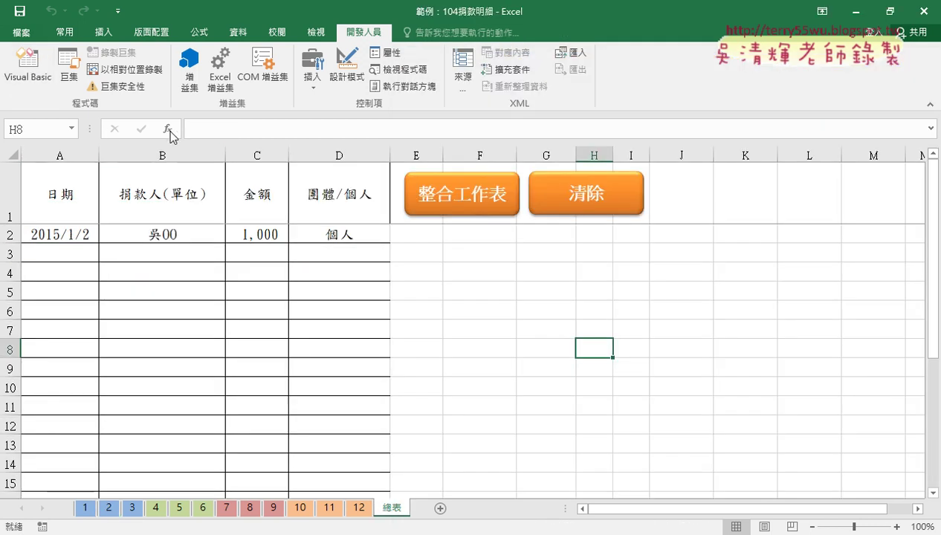
{"action": "left_click", "coordinate": [28, 65]}
{"action": "left_click", "coordinate": [764, 191]}
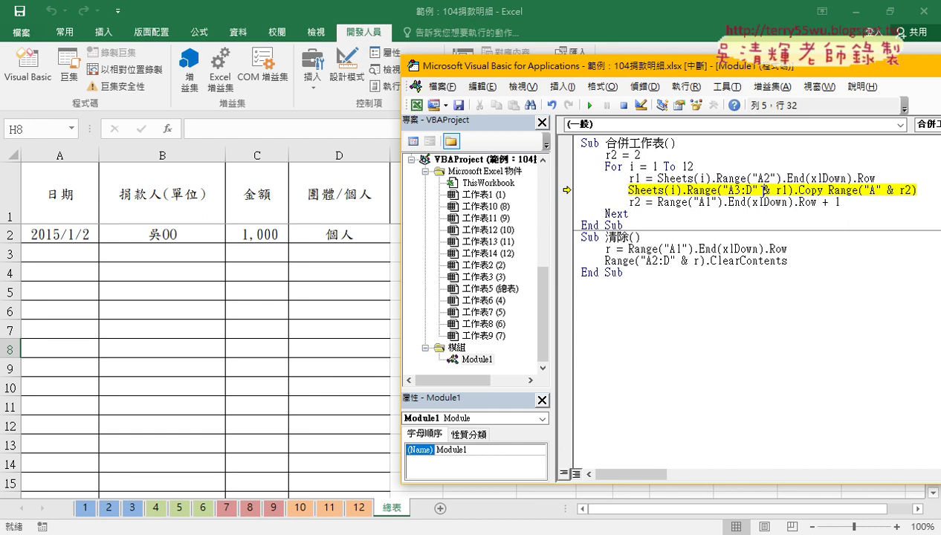
- Step with F8 through sheets 2–4, filling 總表 rows 2–7 through 2015/4/5
{"action": "key", "text": "F8"}
{"action": "key", "text": "F8"}
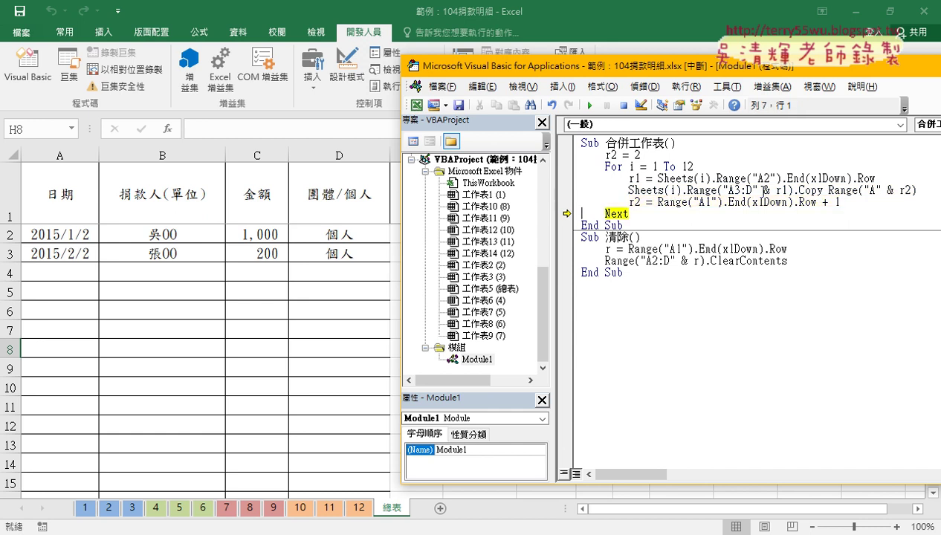
{"action": "key", "text": "F8"}
{"action": "key", "text": "F8"}
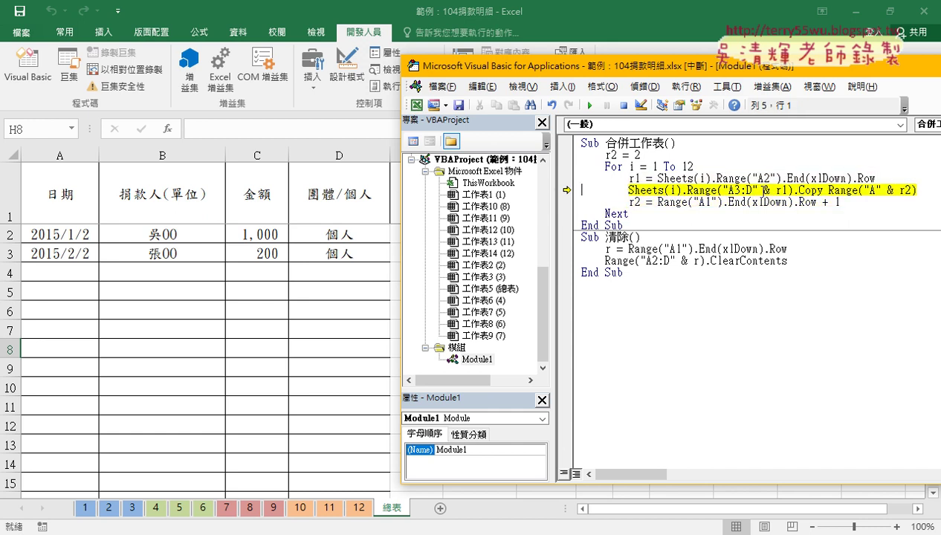
{"action": "key", "text": "F8"}
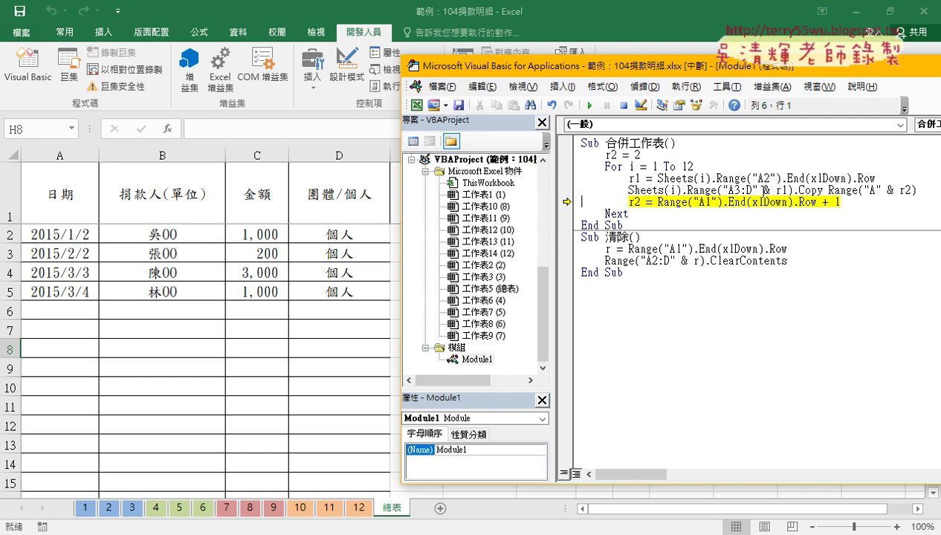
{"action": "key", "text": "F8"}
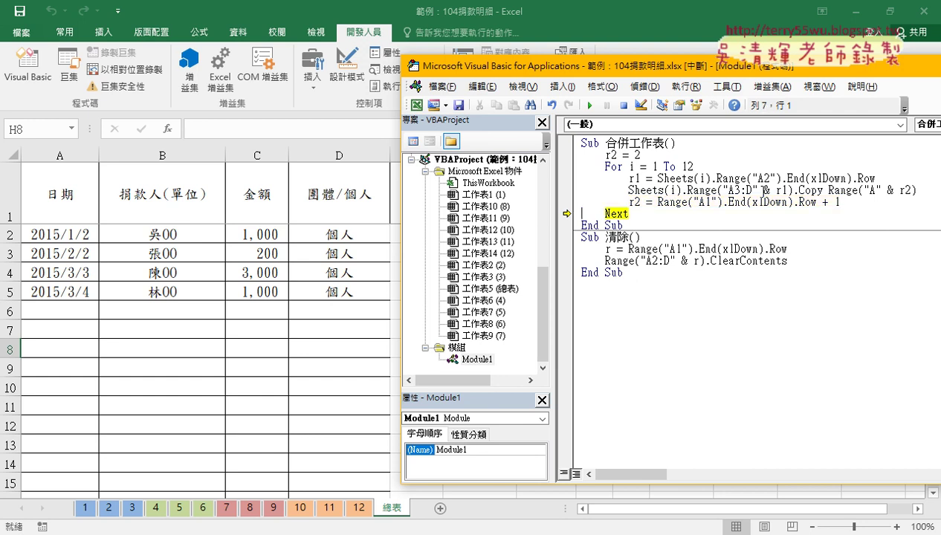
{"action": "key", "text": "F8"}
{"action": "key", "text": "F8"}
{"action": "key", "text": "F8"}
{"action": "key", "text": "F8"}
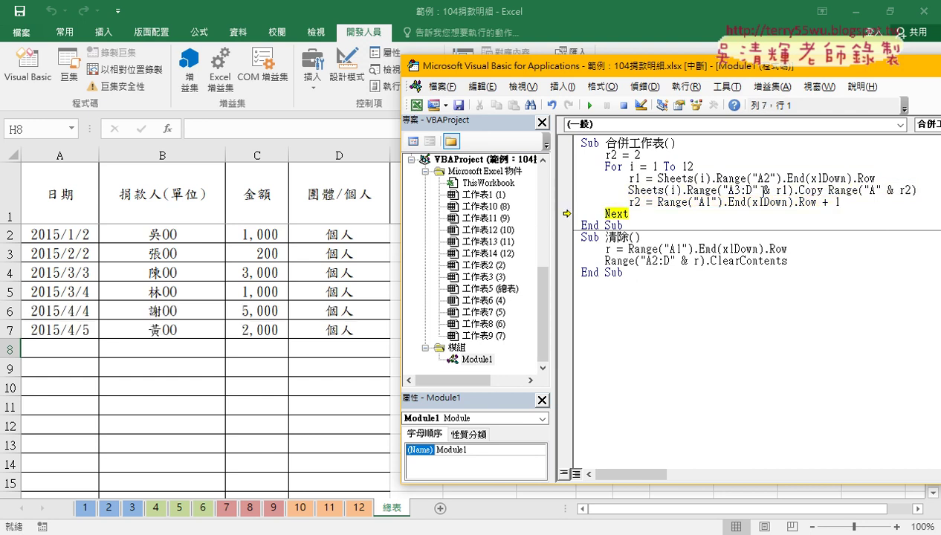
{"action": "key", "text": "F8"}
{"action": "key", "text": "F8"}
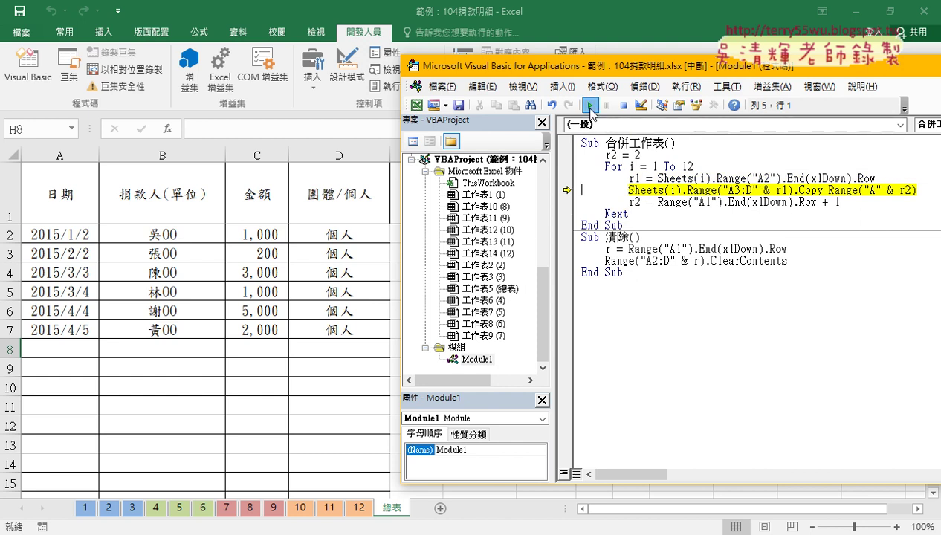
- Let the 合併工作表 macro run to completion, then select its r1 = Sheets(i)... last-row line
{"action": "left_click", "coordinate": [590, 108]}
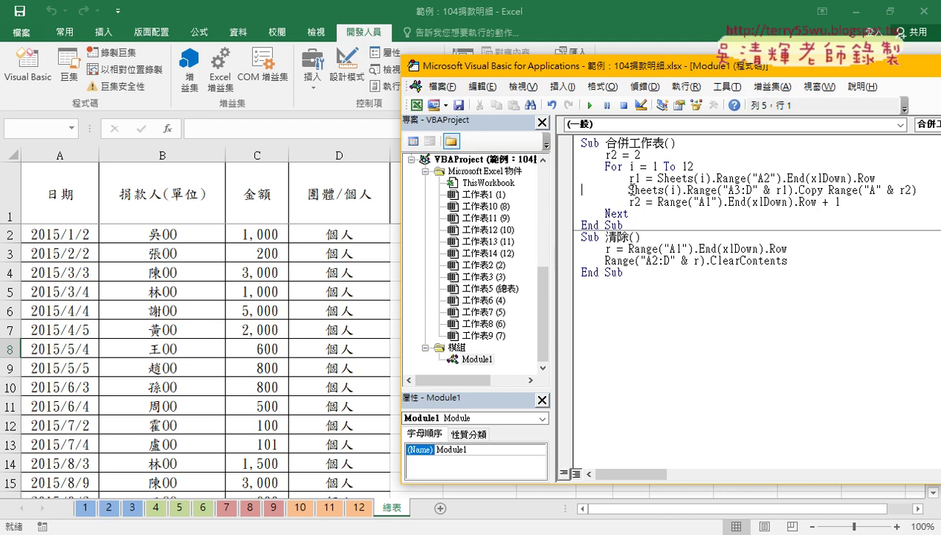
{"action": "left_click_drag", "start_coordinate": [630, 177], "coordinate": [879, 182]}
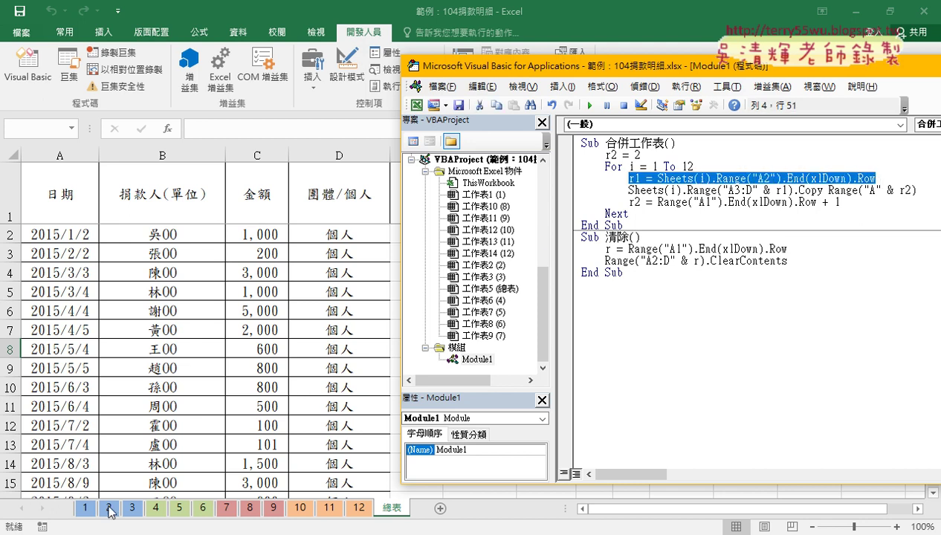
- Delete the January donation row 3 on sheet 1
{"action": "left_click", "coordinate": [84, 510]}
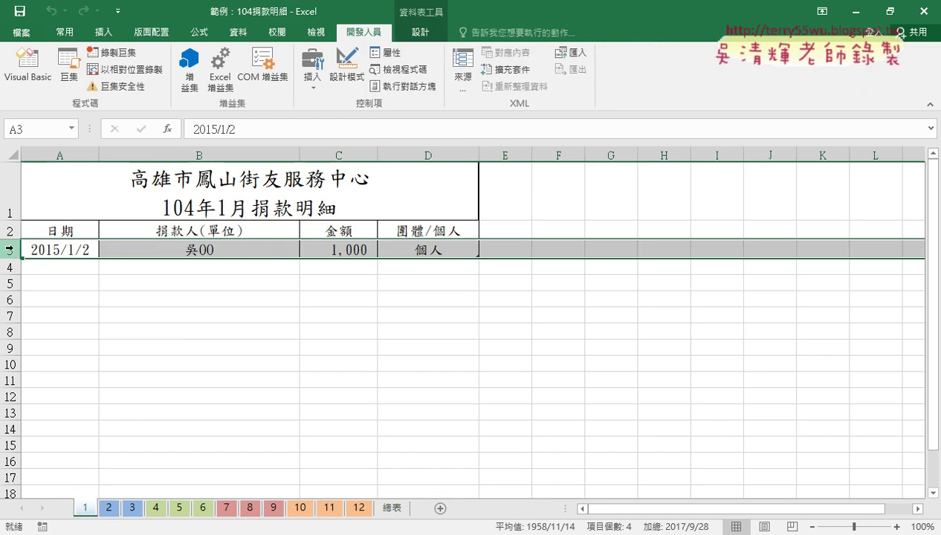
{"action": "right_click", "coordinate": [120, 247]}
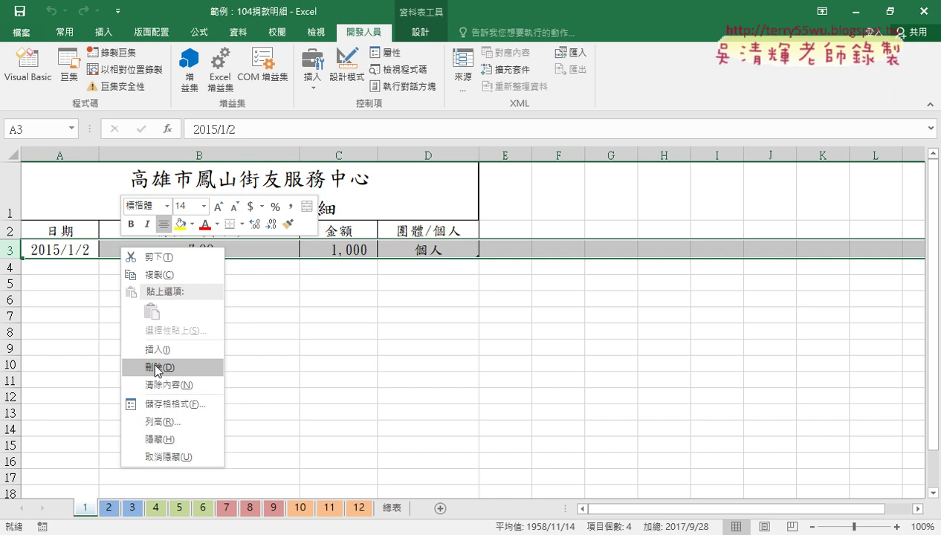
{"action": "left_click", "coordinate": [157, 367]}
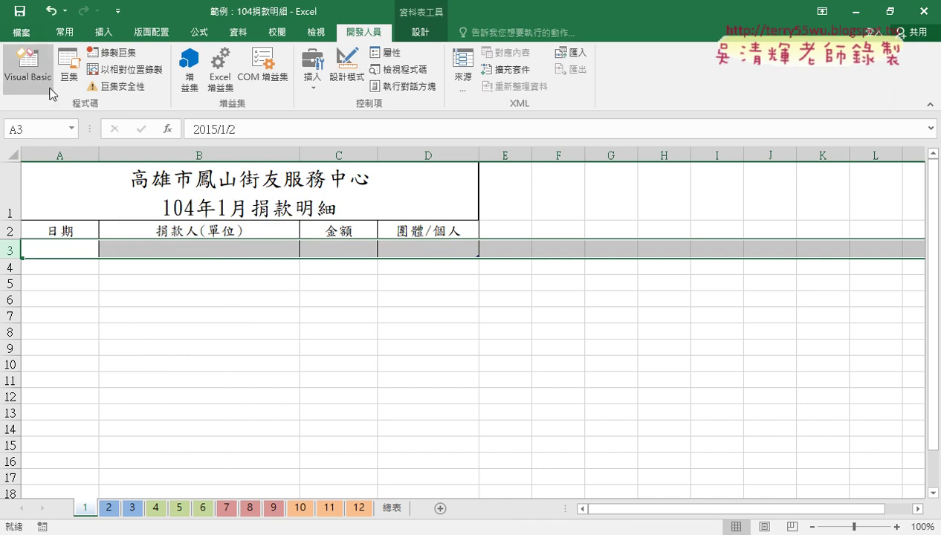
- Empty 總表 with its 清除 button
{"action": "left_click", "coordinate": [30, 75]}
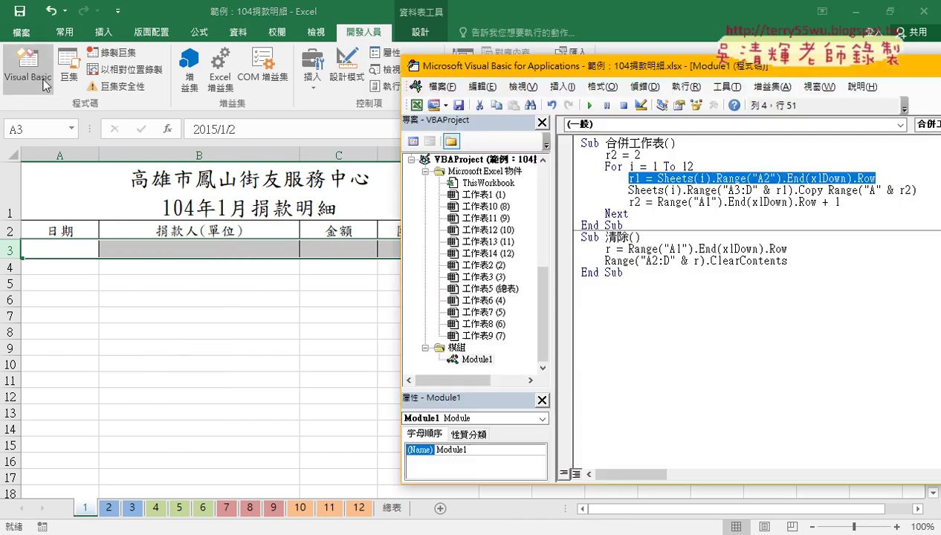
{"action": "left_click", "coordinate": [391, 508]}
{"action": "left_click", "coordinate": [608, 199]}
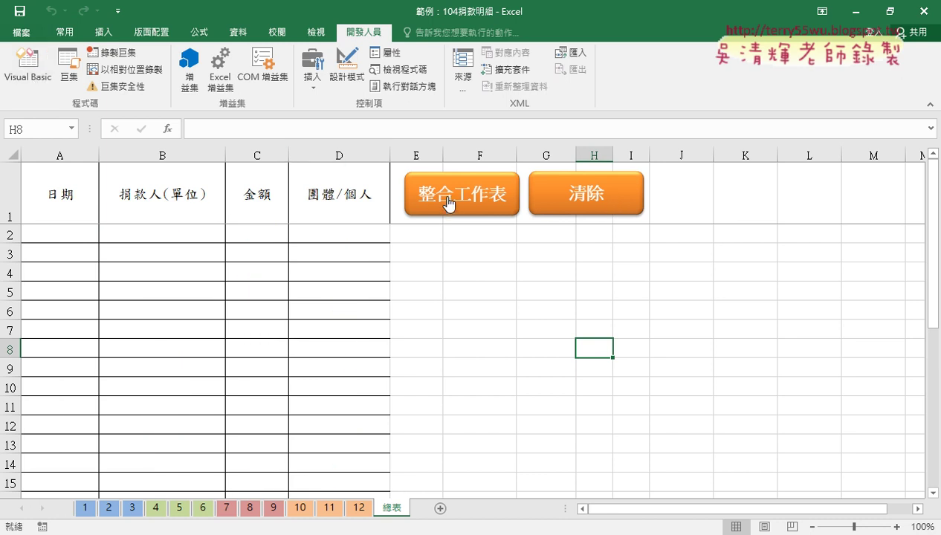
- Start the 合併工作表 merge macro again from the VBA editor
{"action": "left_click", "coordinate": [28, 67]}
{"action": "left_click", "coordinate": [664, 190]}
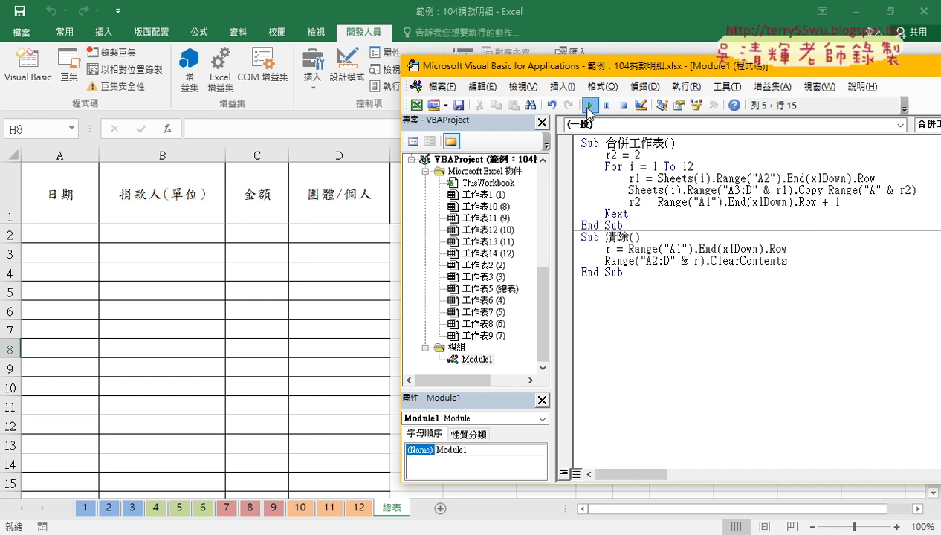
{"action": "left_click", "coordinate": [588, 105]}
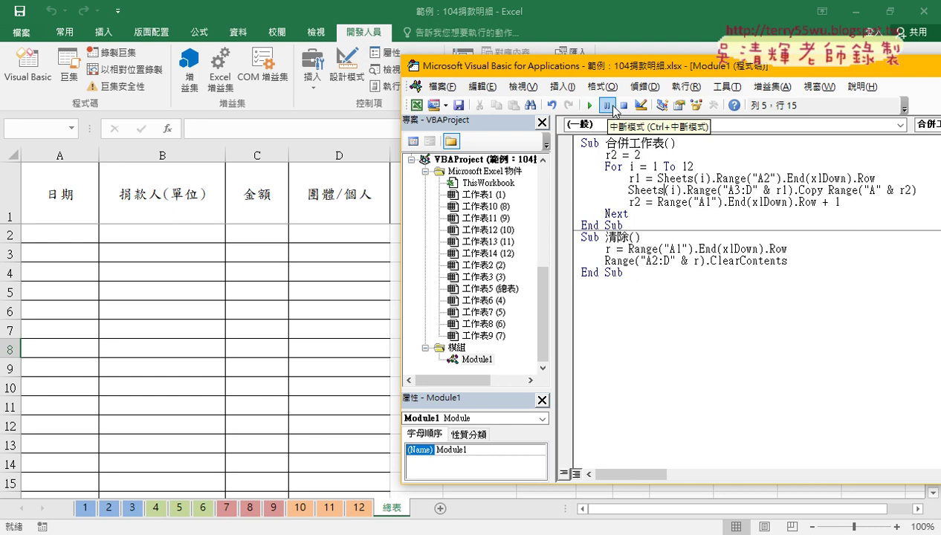
- Break into 合併工作表 and step with F8 through the last-row and copy lines to Next
{"action": "left_click", "coordinate": [659, 186]}
{"action": "key", "text": "F8"}
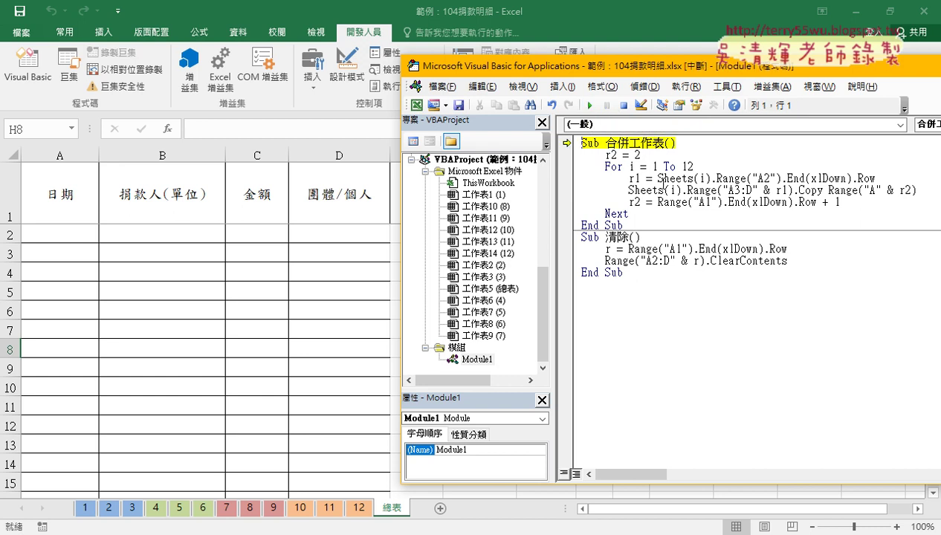
{"action": "key", "text": "F8"}
{"action": "key", "text": "F8"}
{"action": "key", "text": "F8"}
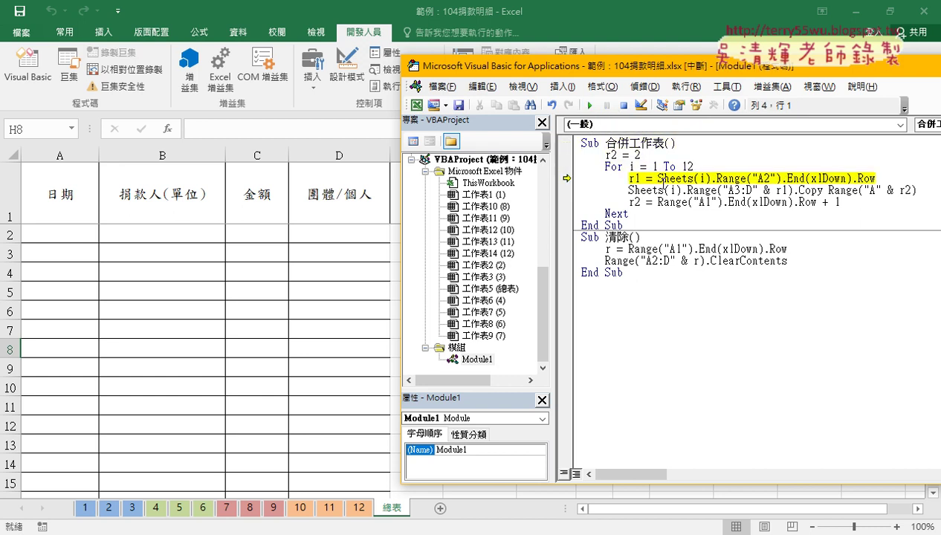
{"action": "key", "text": "F8"}
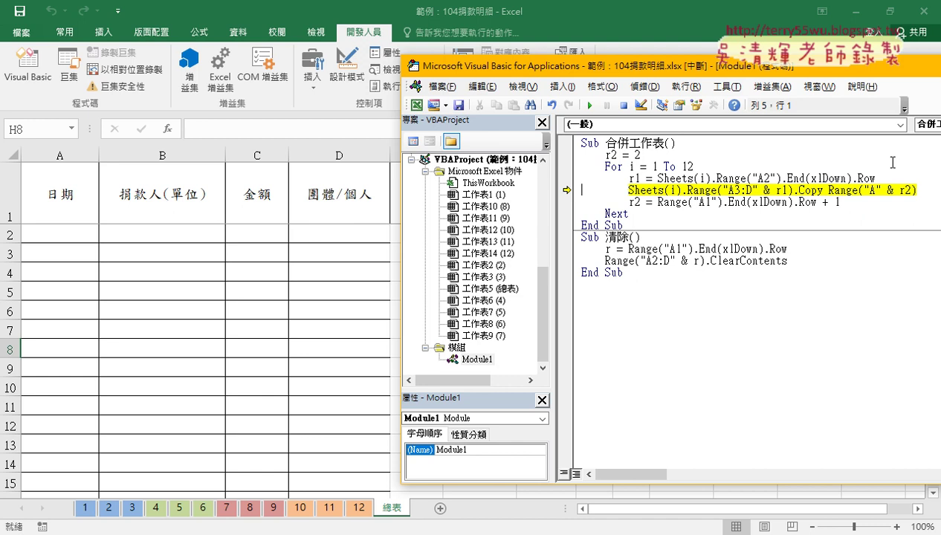
{"action": "key", "text": "F8"}
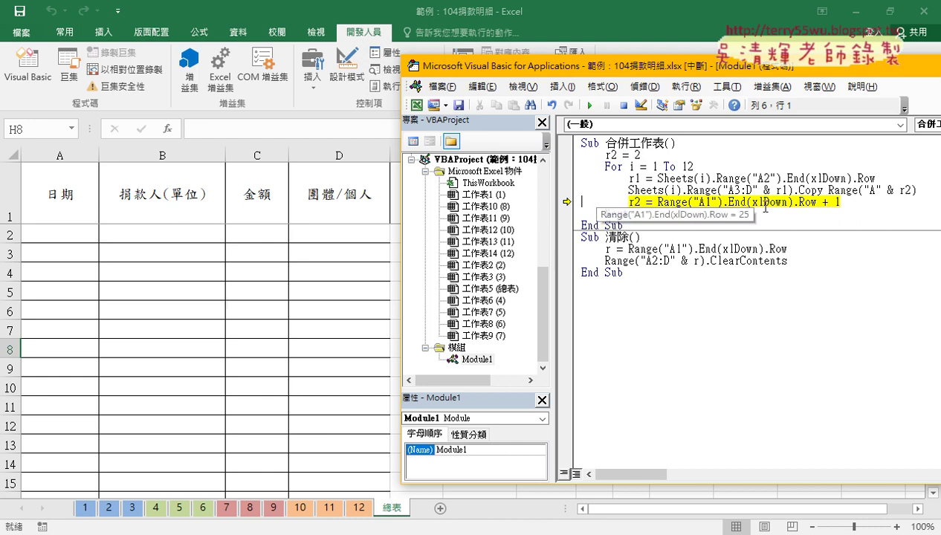
{"action": "key", "text": "F8"}
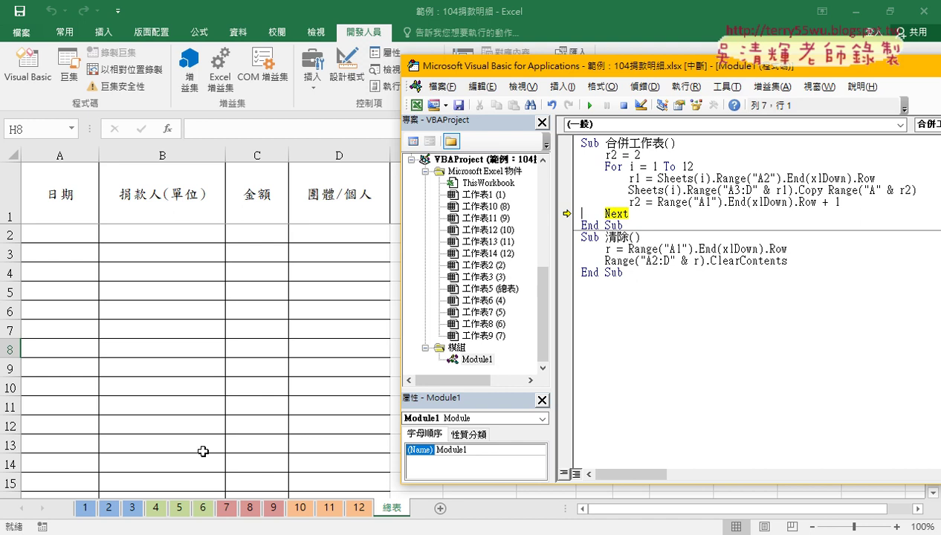
{"action": "left_click", "coordinate": [40, 440]}
- Scroll 總表 and use Ctrl+Down from A1 to find the first copied record at row 25
{"action": "scroll", "coordinate": [67, 446], "scroll_direction": "down", "scroll_amount": 3}
{"action": "scroll", "coordinate": [79, 446], "scroll_direction": "down", "scroll_amount": 4}
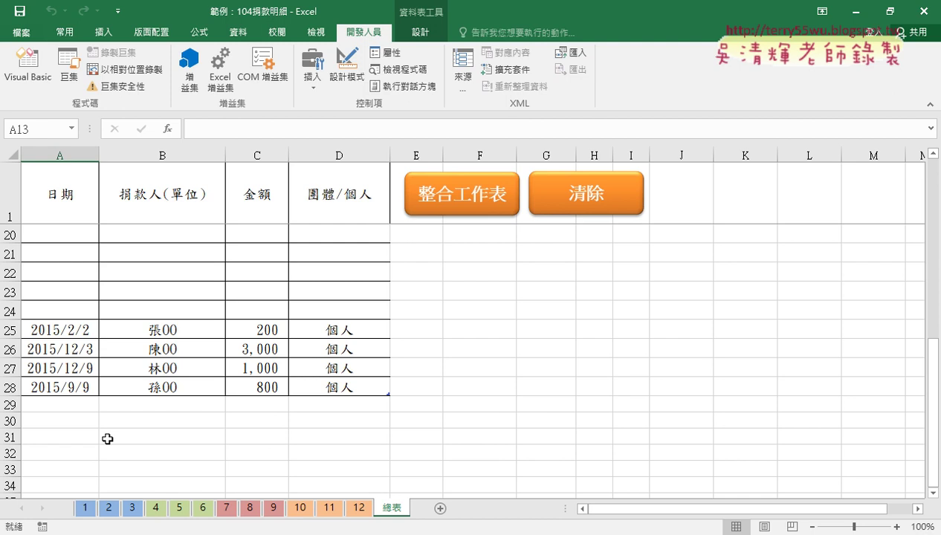
{"action": "scroll", "coordinate": [107, 439], "scroll_direction": "up", "scroll_amount": 6}
{"action": "left_click", "coordinate": [74, 235]}
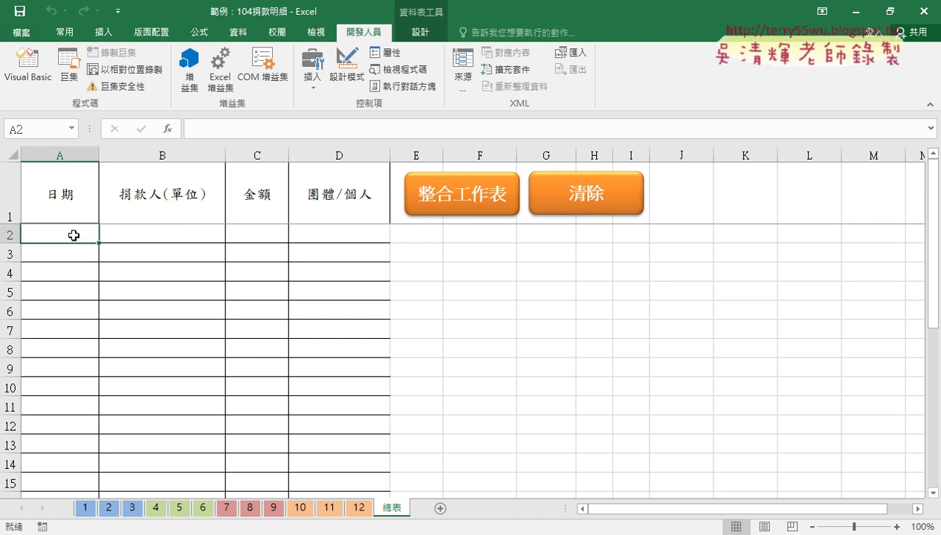
{"action": "left_click", "coordinate": [70, 206]}
{"action": "key", "text": "ctrl+Down"}
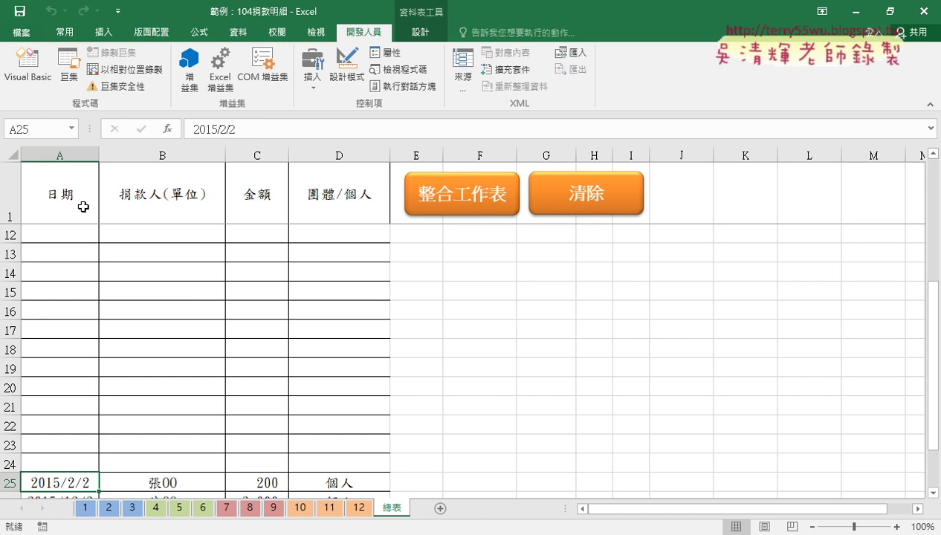
{"action": "scroll", "coordinate": [170, 328], "scroll_direction": "up", "scroll_amount": 4}
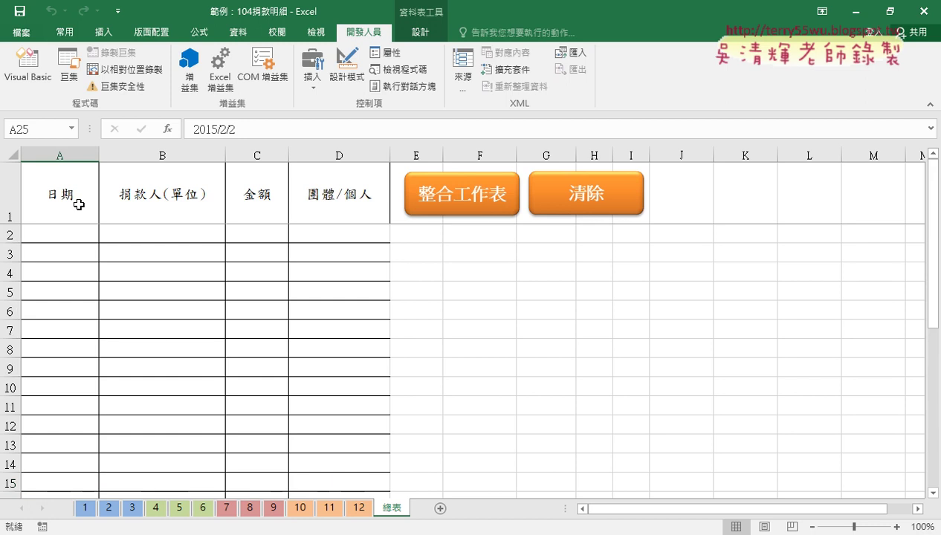
{"action": "left_click", "coordinate": [77, 203]}
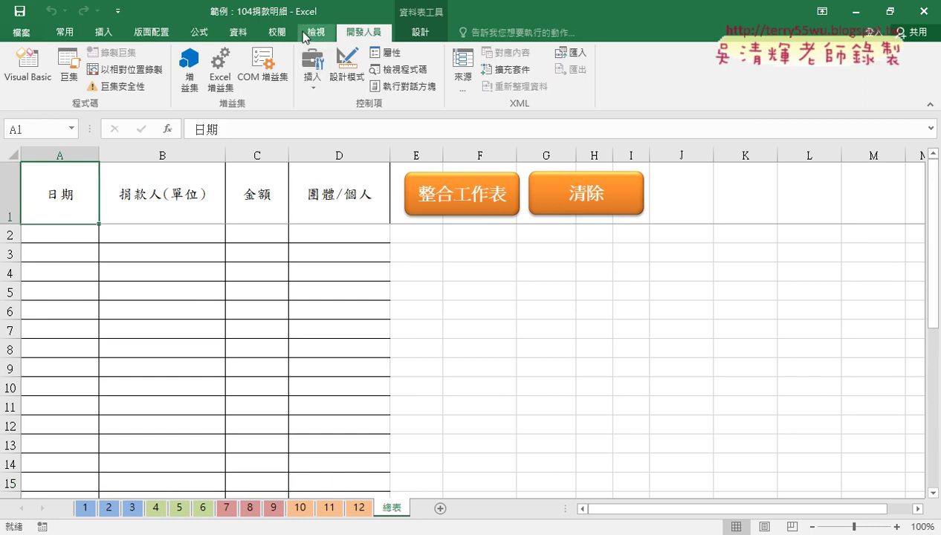
- Unfreeze the panes on 總表 via View > Freeze Panes > Unfreeze Panes
{"action": "left_click", "coordinate": [278, 32]}
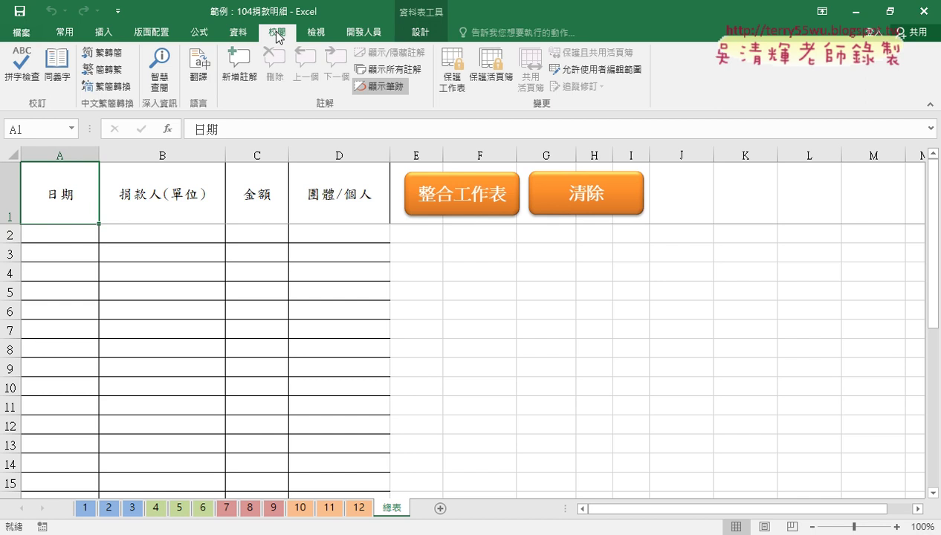
{"action": "left_click", "coordinate": [316, 34]}
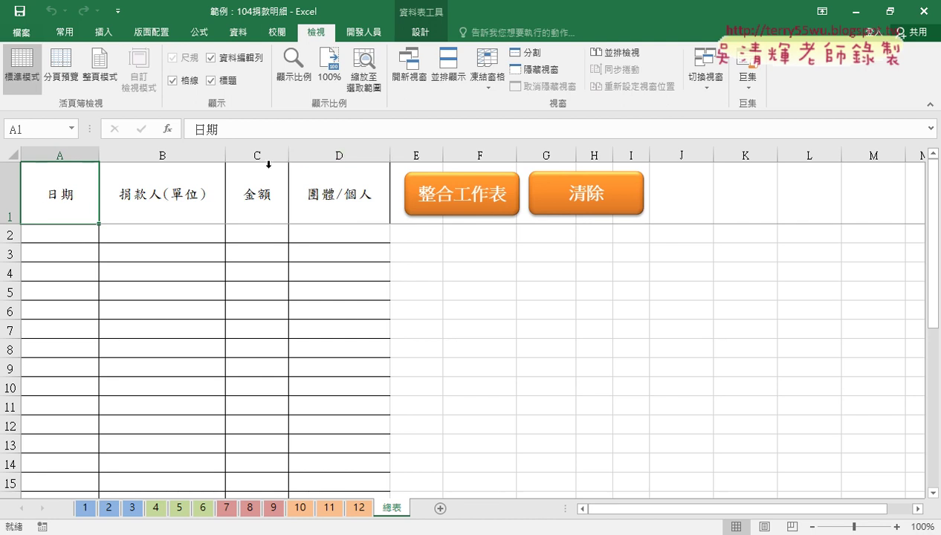
{"action": "left_click", "coordinate": [489, 92]}
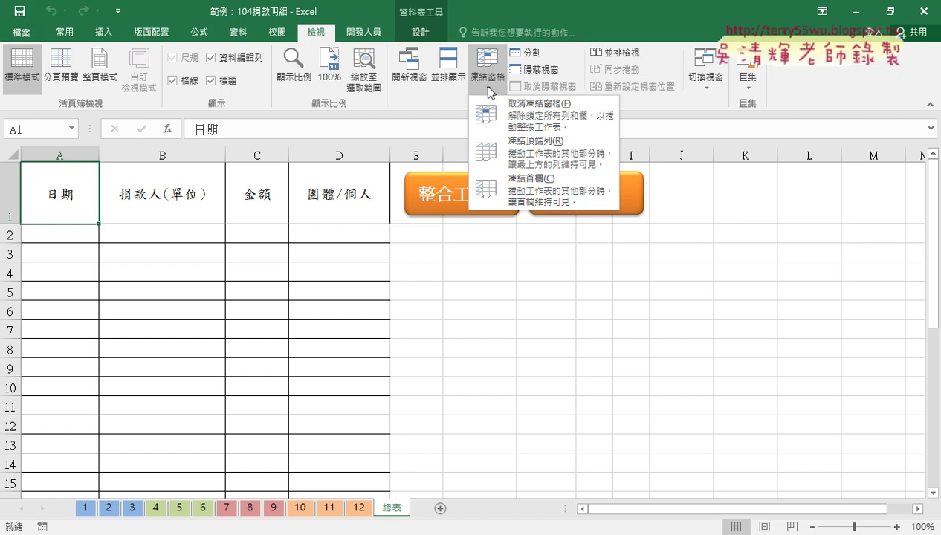
{"action": "left_click", "coordinate": [512, 119]}
- Select the range A2:D28 holding the leftover copied donation rows
{"action": "scroll", "coordinate": [115, 309], "scroll_direction": "down", "scroll_amount": 1}
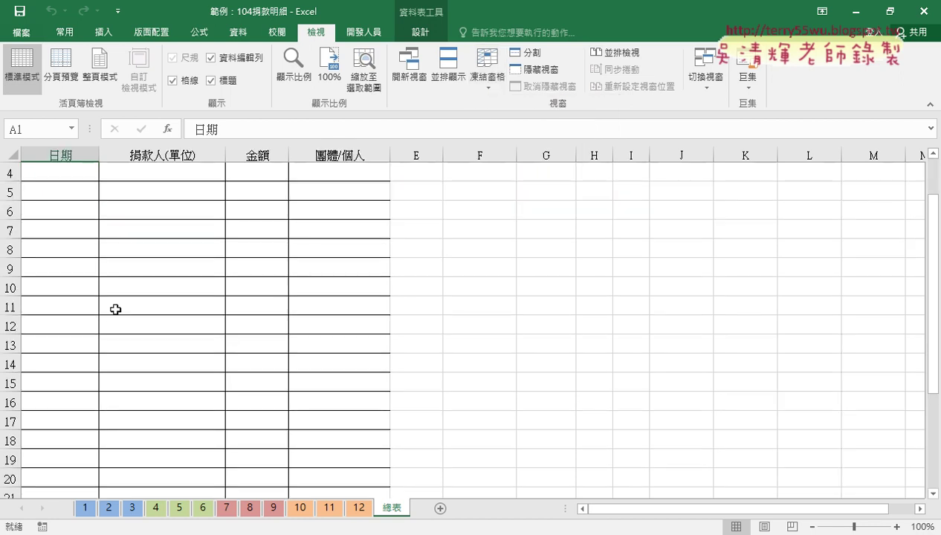
{"action": "scroll", "coordinate": [115, 309], "scroll_direction": "down", "scroll_amount": 3}
{"action": "scroll", "coordinate": [115, 310], "scroll_direction": "up", "scroll_amount": 3}
{"action": "scroll", "coordinate": [116, 309], "scroll_direction": "up", "scroll_amount": 1}
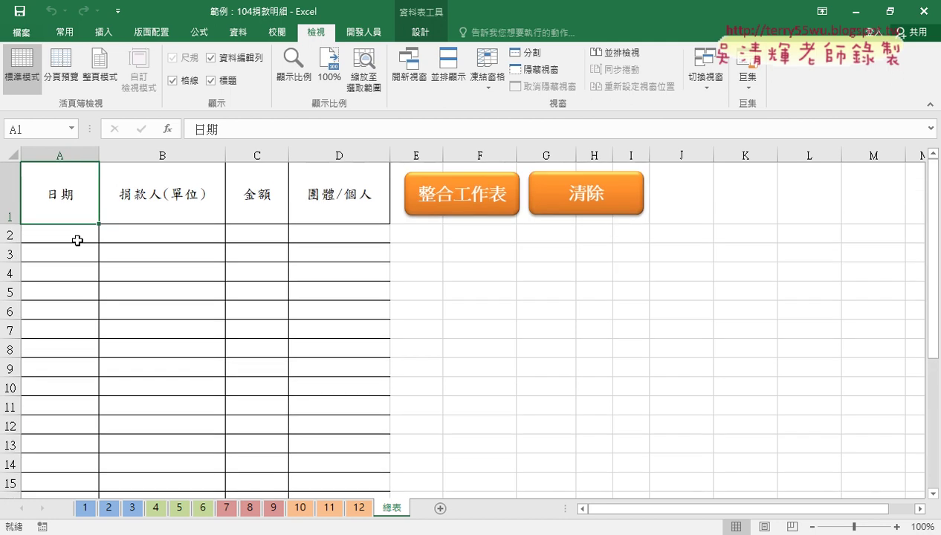
{"action": "mouse_move", "coordinate": [77, 240]}
{"action": "left_mouse_down"}
{"action": "mouse_move", "coordinate": [341, 483]}
{"action": "mouse_move", "coordinate": [347, 441]}
{"action": "left_mouse_up"}
- Delete the leftover rows in A2:D28 and confirm with Ctrl+Down from A1 the table is empty
{"action": "key", "text": "Delete"}
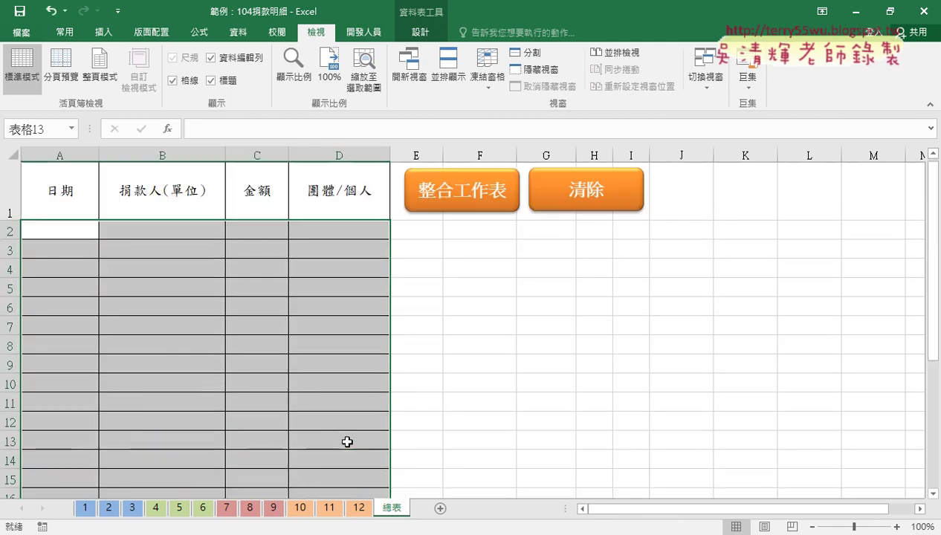
{"action": "left_click", "coordinate": [306, 368]}
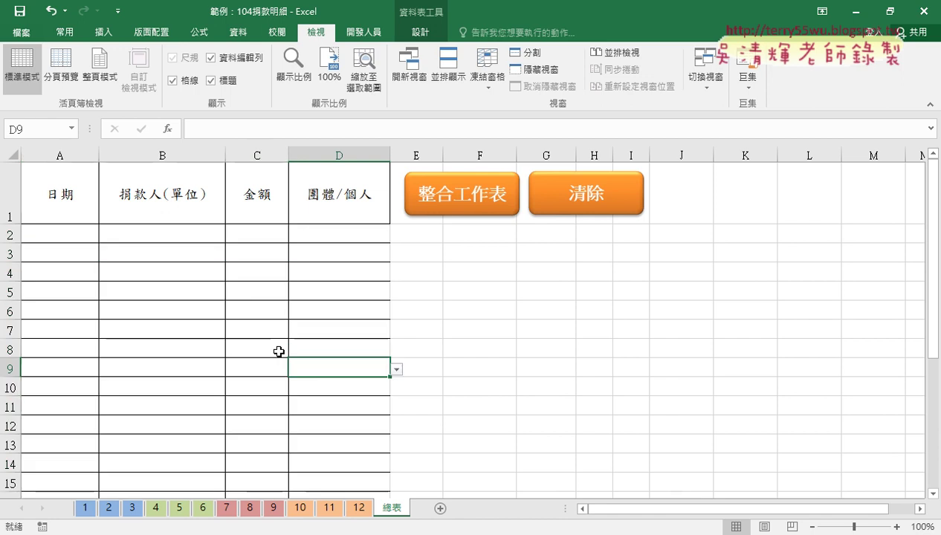
{"action": "left_click", "coordinate": [64, 203]}
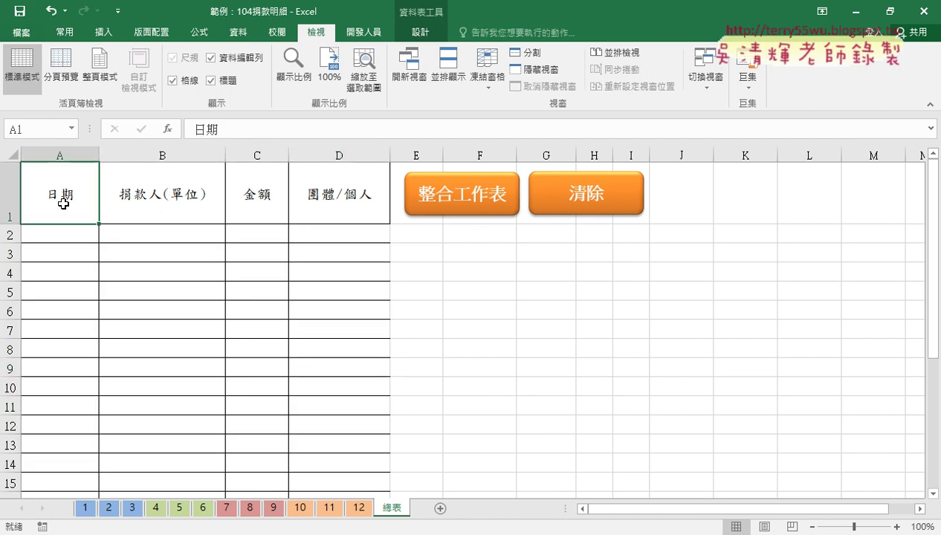
{"action": "key", "text": "ctrl+Down"}
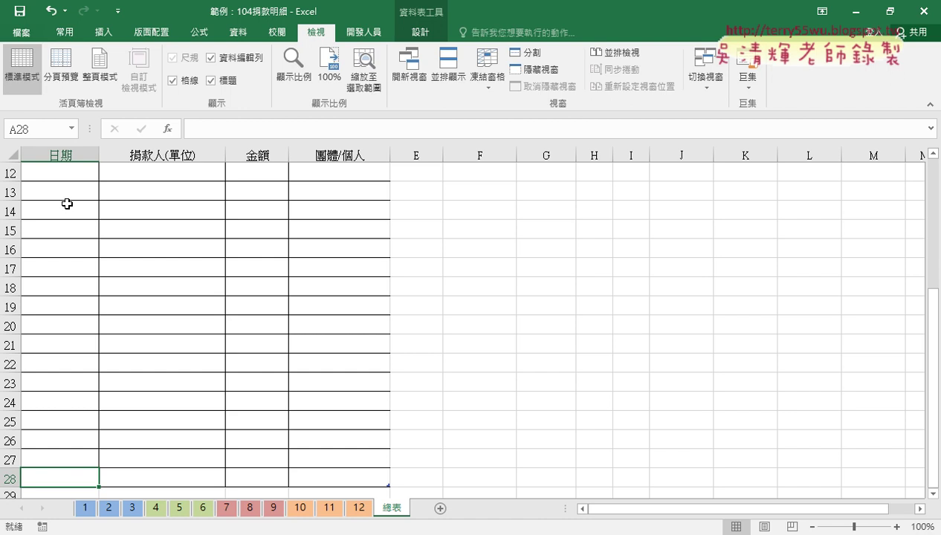
{"action": "scroll", "coordinate": [208, 292], "scroll_direction": "up", "scroll_amount": 4}
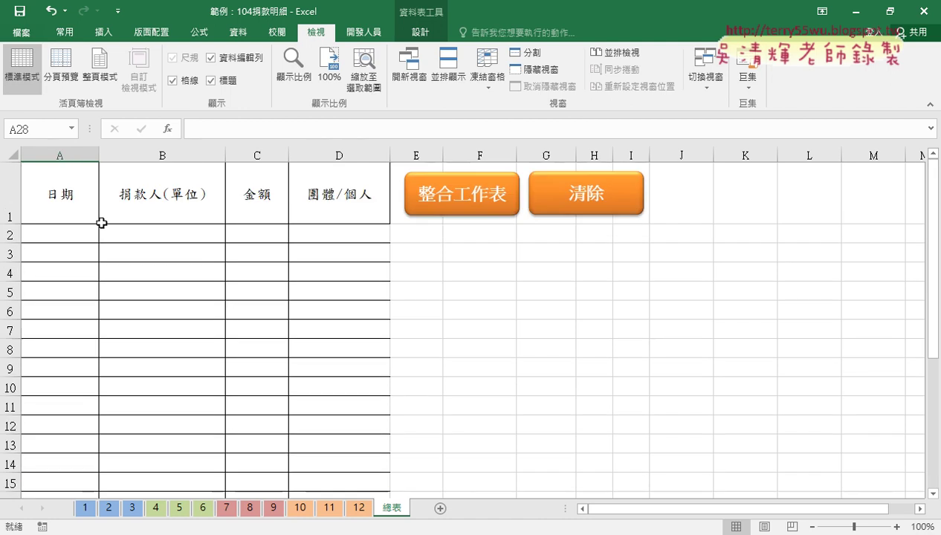
{"action": "left_click", "coordinate": [93, 193]}
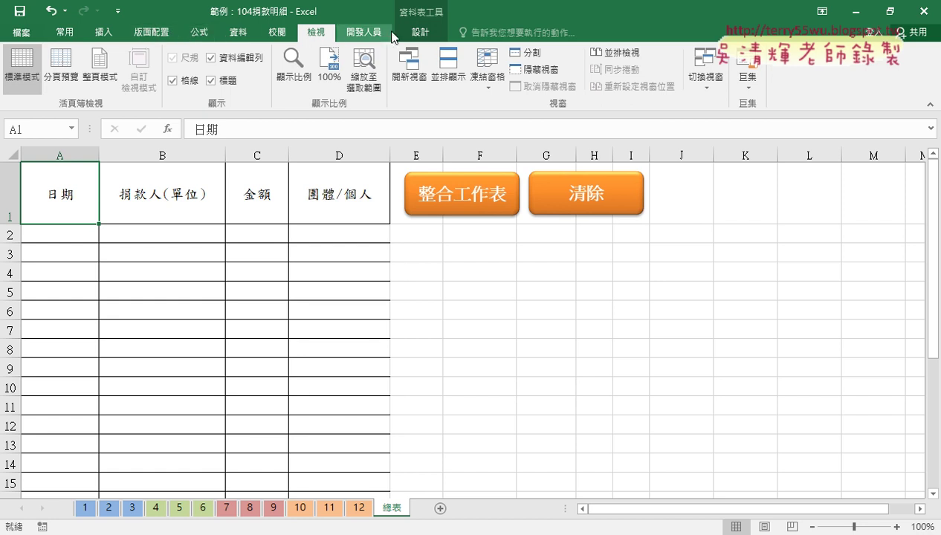
{"action": "left_click", "coordinate": [421, 33]}
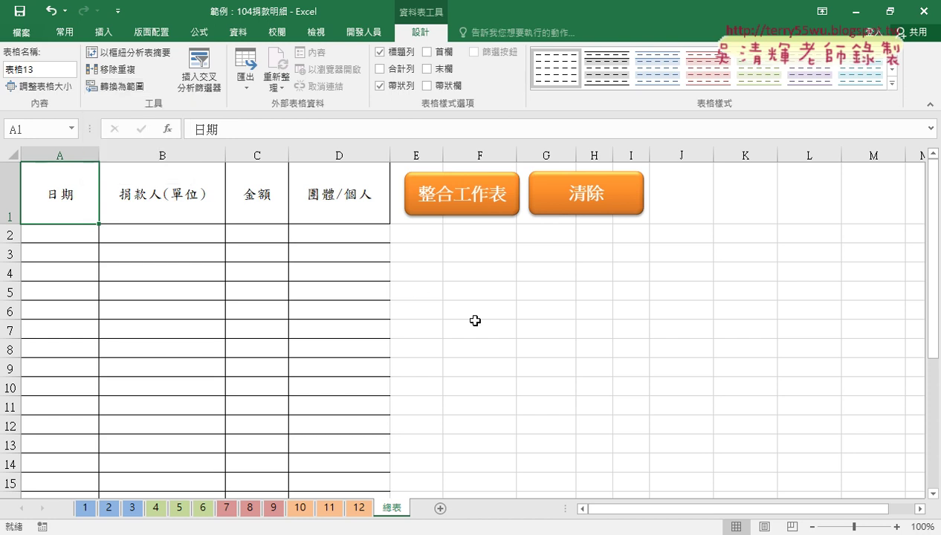
- Undo the clearing with Ctrl+Z and select sheet 1's empty first data row A3:D3
{"action": "left_click", "coordinate": [85, 508]}
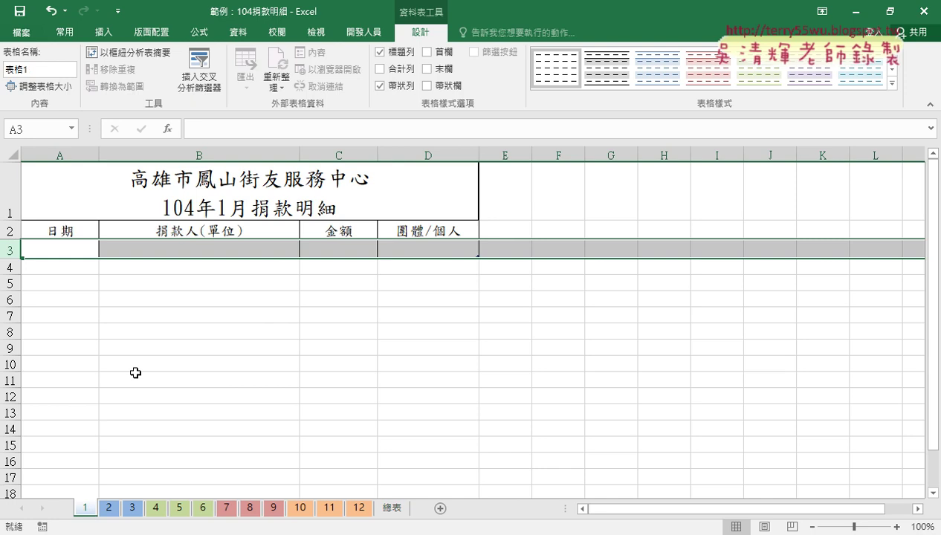
{"action": "left_click", "coordinate": [136, 344]}
{"action": "key", "text": "ctrl+z"}
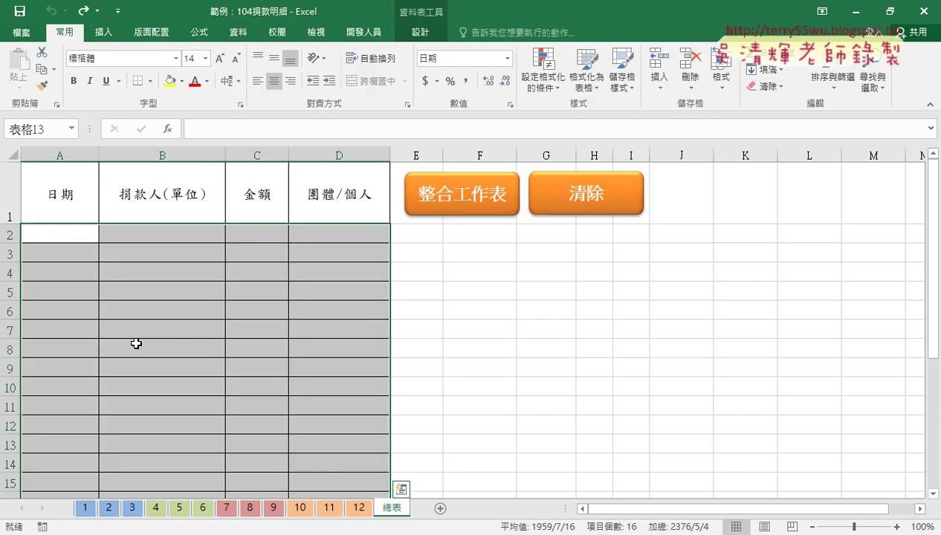
{"action": "left_click", "coordinate": [85, 508]}
{"action": "left_click", "coordinate": [53, 244]}
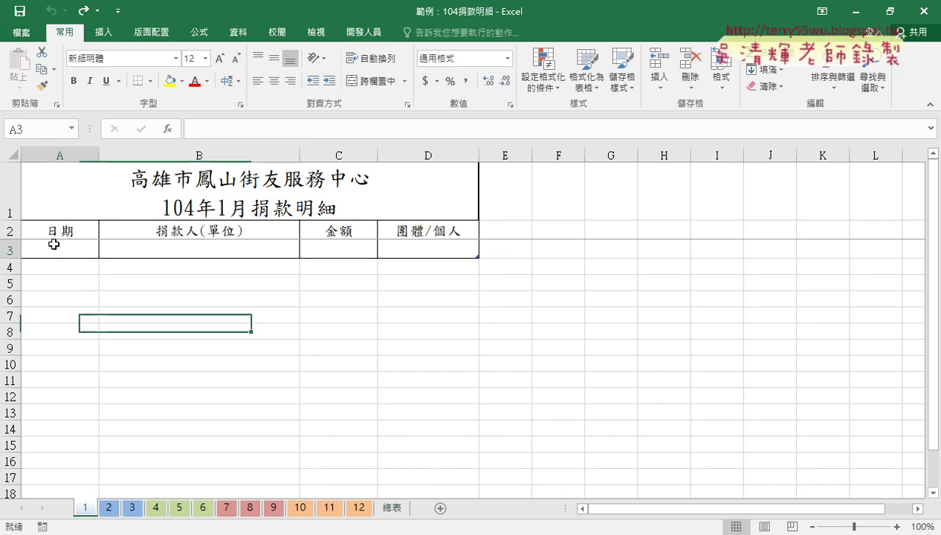
{"action": "left_click_drag", "start_coordinate": [54, 243], "coordinate": [442, 255]}
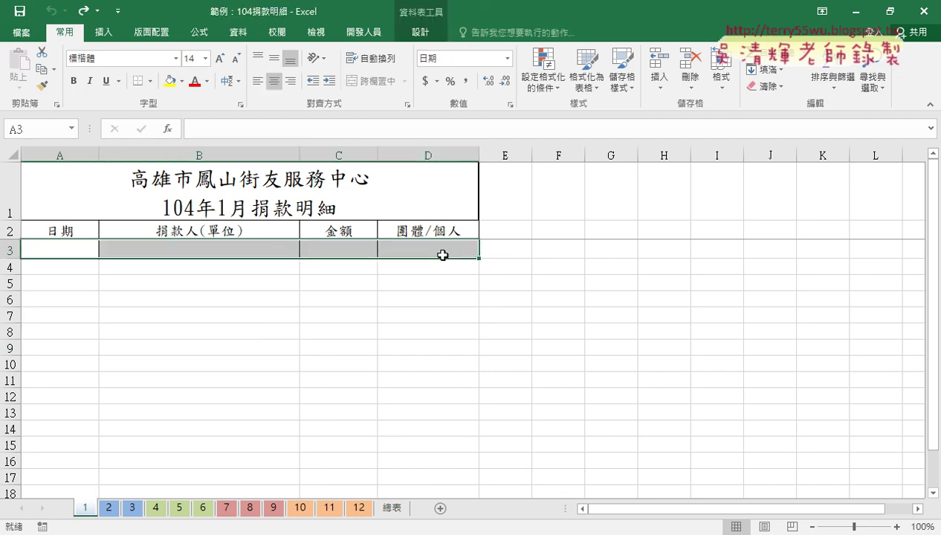